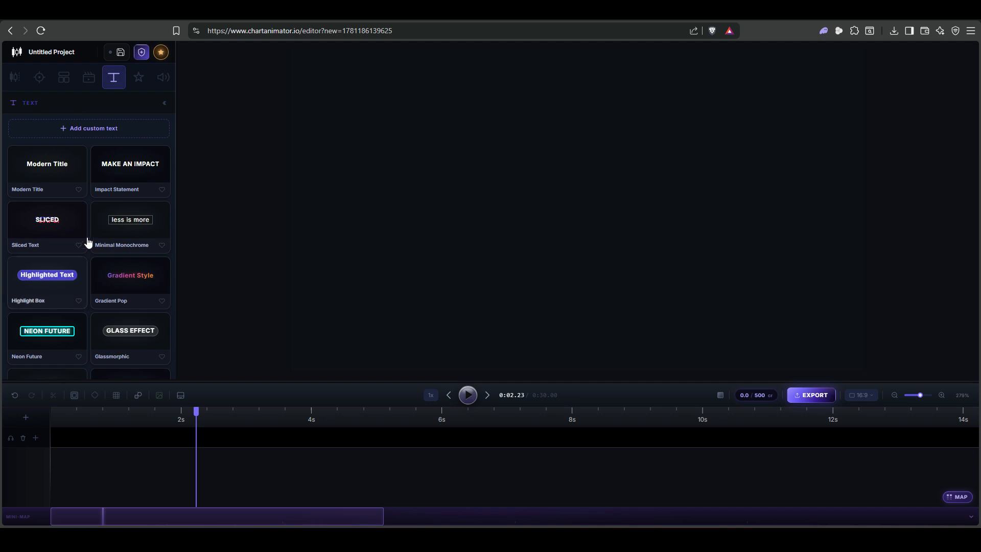
- Add the custom text "Order Block" to the canvas in the Modern Title style
{"action": "scroll", "coordinate": [92, 249], "scroll_direction": "up", "scroll_amount": 10}
{"action": "left_click", "coordinate": [97, 129]}
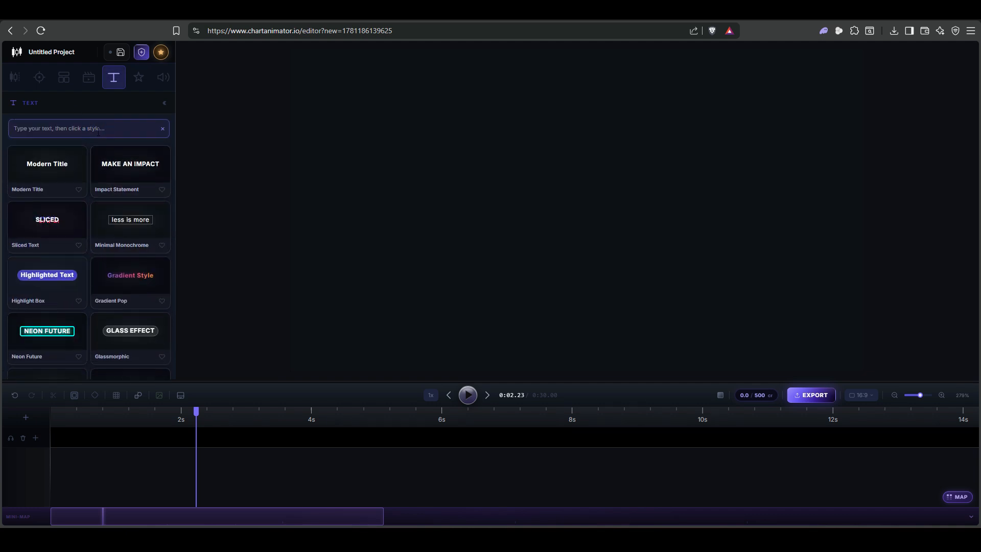
{"action": "type", "text": "Order Block"}
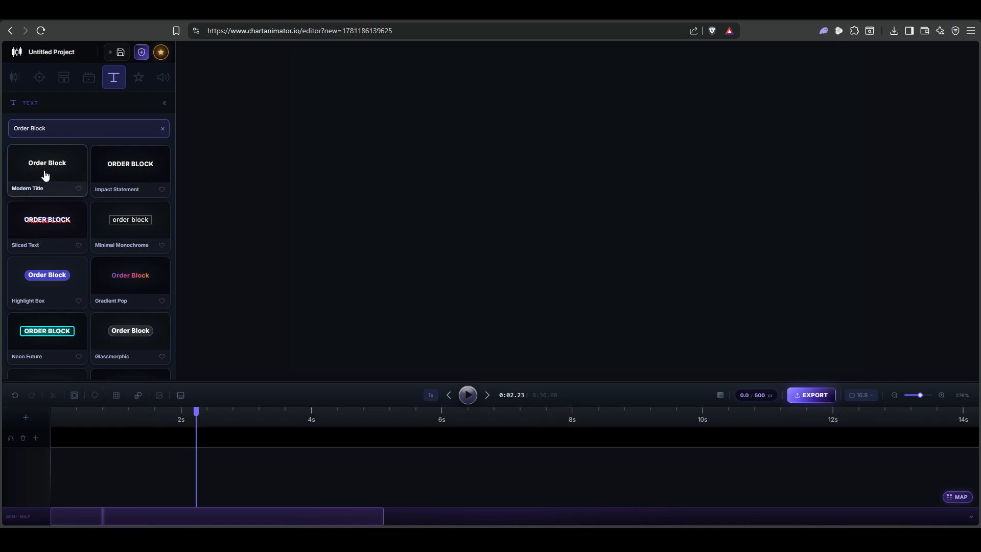
{"action": "scroll", "coordinate": [134, 219], "scroll_direction": "down", "scroll_amount": 6}
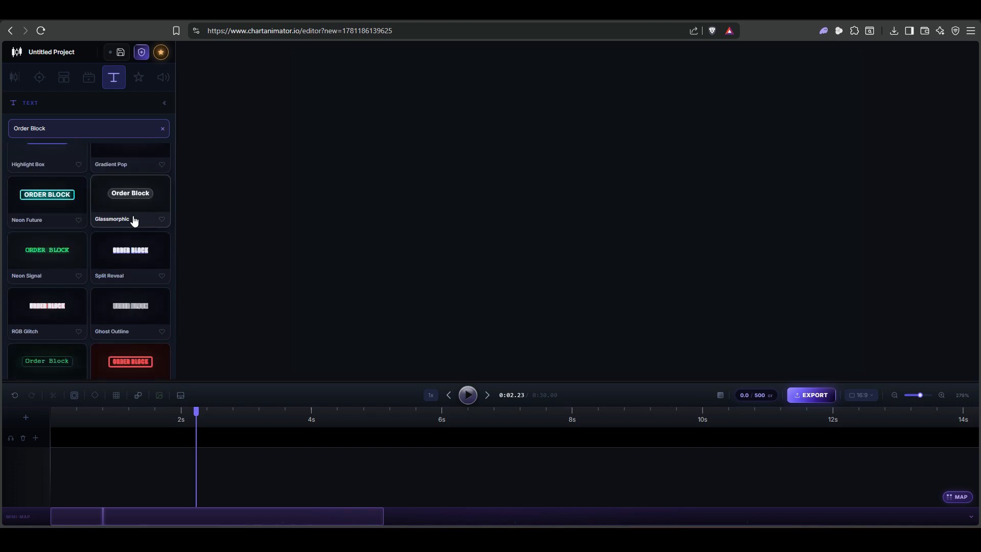
{"action": "scroll", "coordinate": [125, 309], "scroll_direction": "down", "scroll_amount": 4}
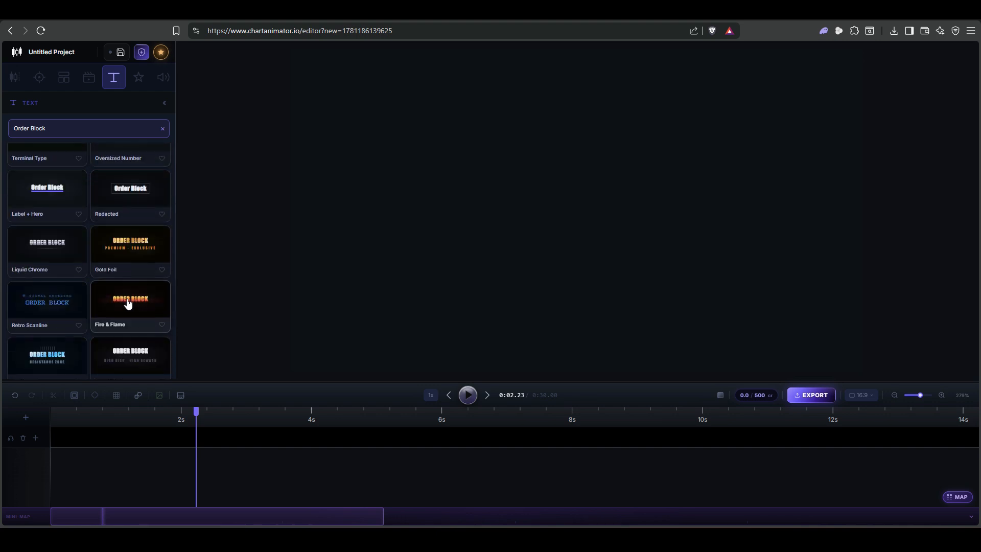
{"action": "scroll", "coordinate": [136, 308], "scroll_direction": "up", "scroll_amount": 7}
{"action": "scroll", "coordinate": [134, 309], "scroll_direction": "up", "scroll_amount": 2}
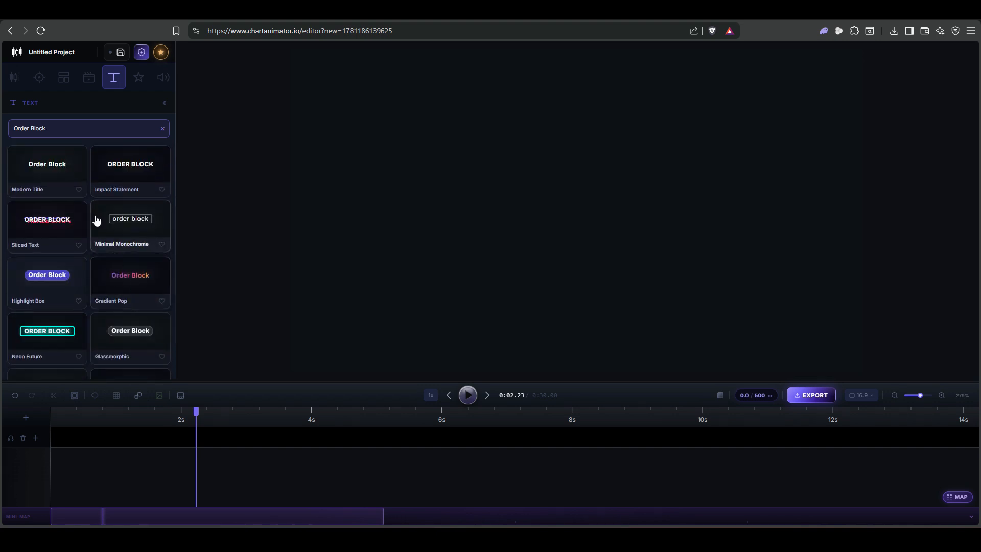
{"action": "left_click", "coordinate": [68, 167]}
- Move the Order Block text to the centre of the canvas
{"action": "left_click", "coordinate": [390, 113]}
{"action": "left_click_drag", "start_coordinate": [390, 113], "coordinate": [467, 196]}
{"action": "left_click_drag", "start_coordinate": [537, 174], "coordinate": [584, 193]}
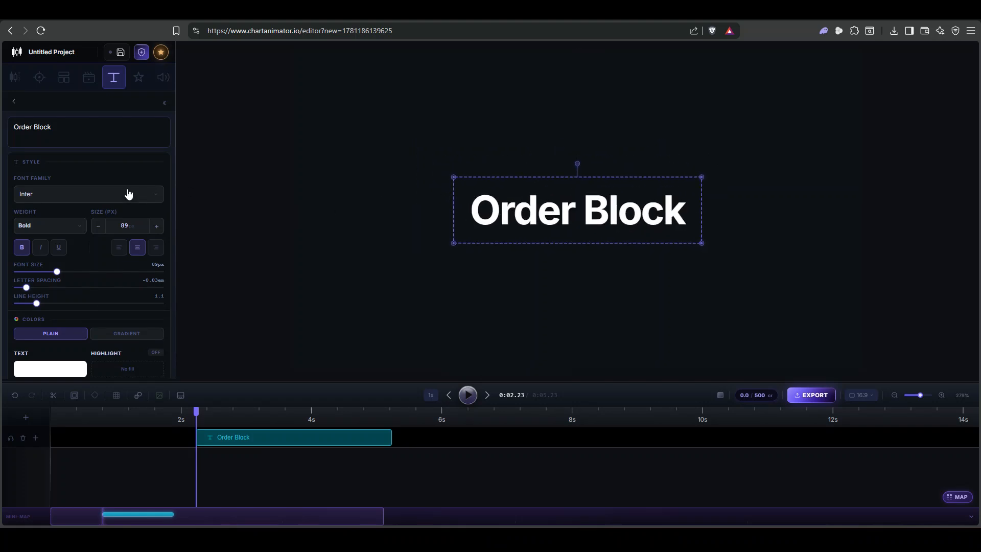
- Set the text's letter spacing to 0.00 and its line height to 1.2
{"action": "left_click", "coordinate": [62, 248]}
{"action": "left_click_drag", "start_coordinate": [27, 289], "coordinate": [45, 303]}
- Give the Order Block text a gradient fill from white to grey
{"action": "scroll", "coordinate": [97, 225], "scroll_direction": "down", "scroll_amount": 2}
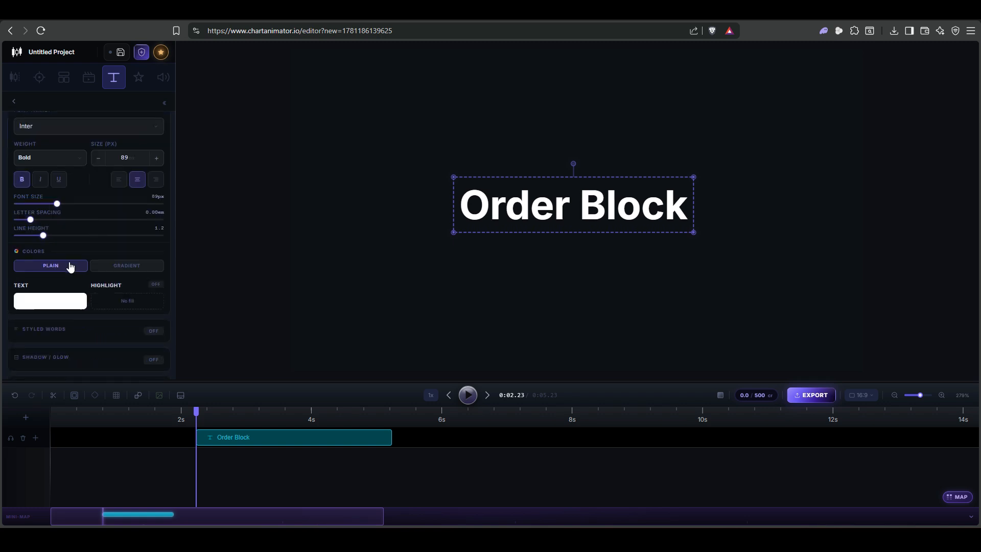
{"action": "left_click", "coordinate": [129, 267]}
{"action": "left_click", "coordinate": [129, 301]}
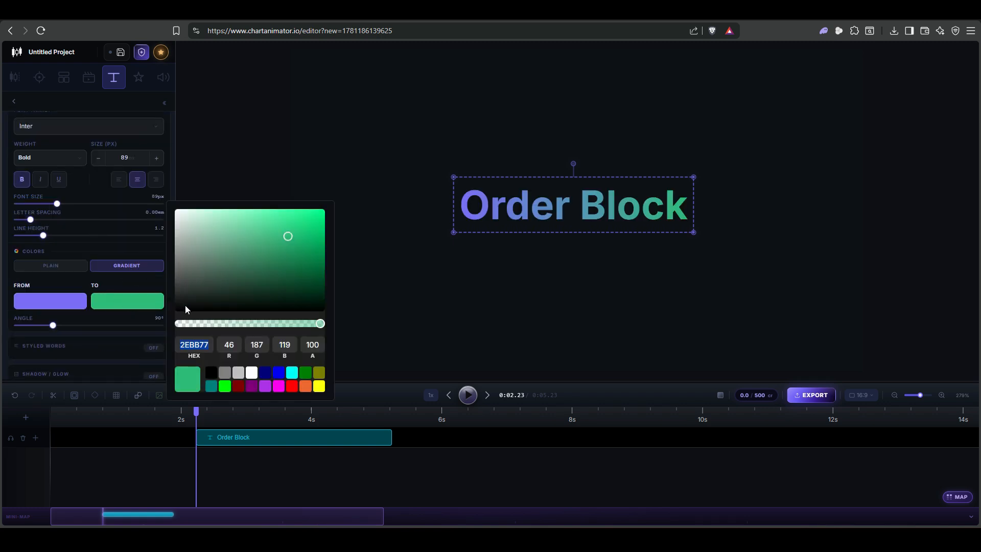
{"action": "left_click", "coordinate": [224, 373]}
{"action": "left_click", "coordinate": [68, 305]}
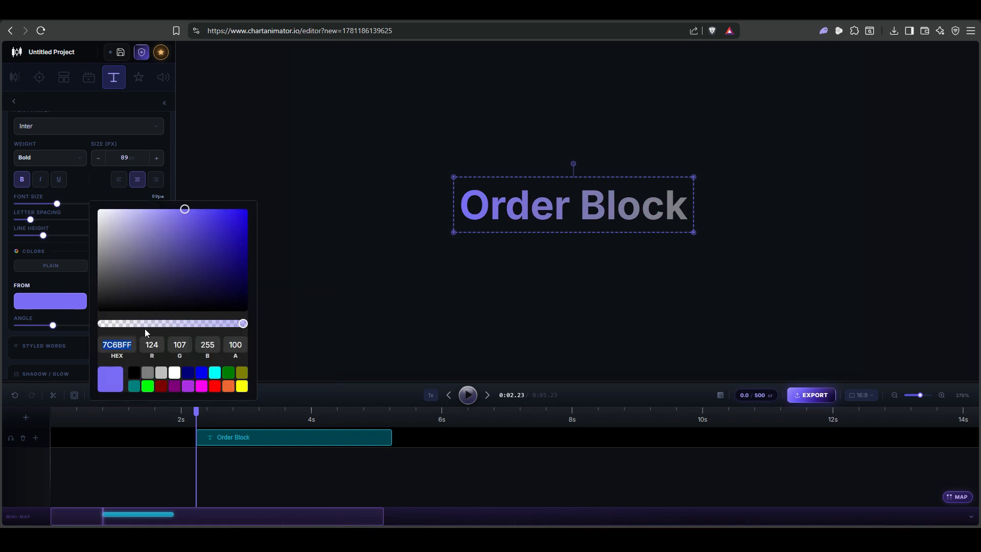
{"action": "left_click", "coordinate": [174, 377]}
{"action": "left_click", "coordinate": [344, 256]}
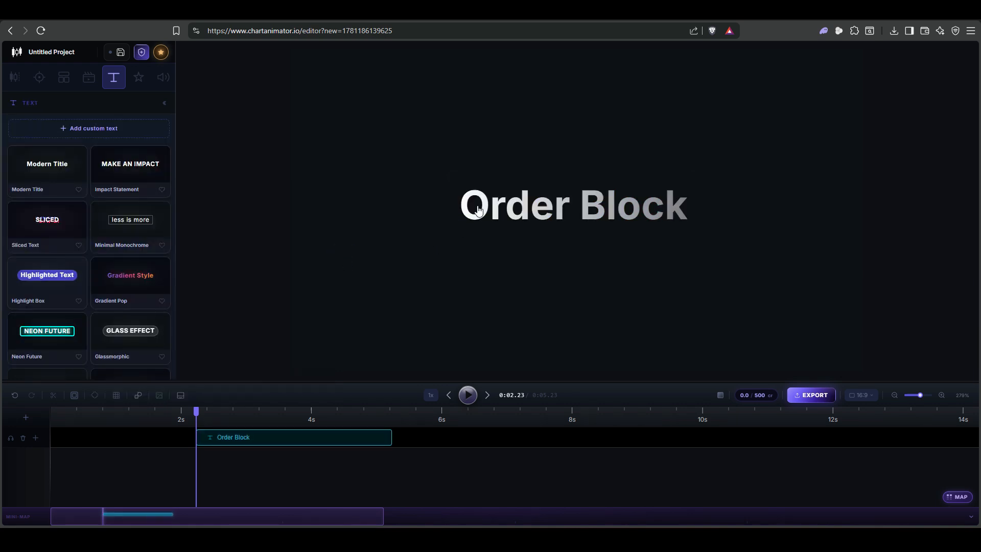
- Enlarge the Order Block text to 105 px and keep it centred on the canvas
{"action": "mouse_move", "coordinate": [608, 211]}
{"action": "left_mouse_down"}
{"action": "mouse_move", "coordinate": [627, 212]}
{"action": "mouse_move", "coordinate": [611, 211]}
{"action": "left_mouse_up"}
{"action": "left_click_drag", "start_coordinate": [697, 180], "coordinate": [744, 177]}
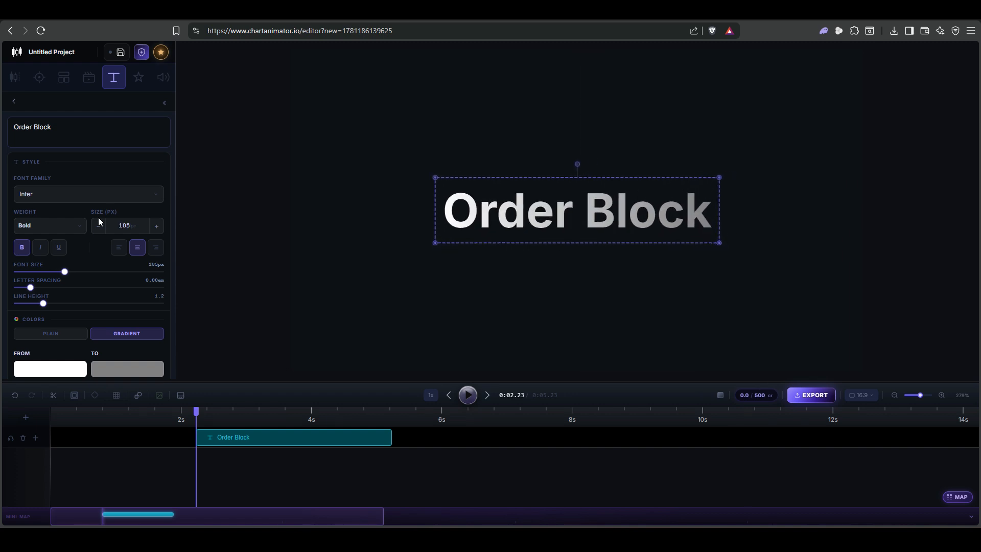
- Enable styled words and colour the word "Block" cyan (00FFFF)
{"action": "scroll", "coordinate": [98, 221], "scroll_direction": "down", "scroll_amount": 4}
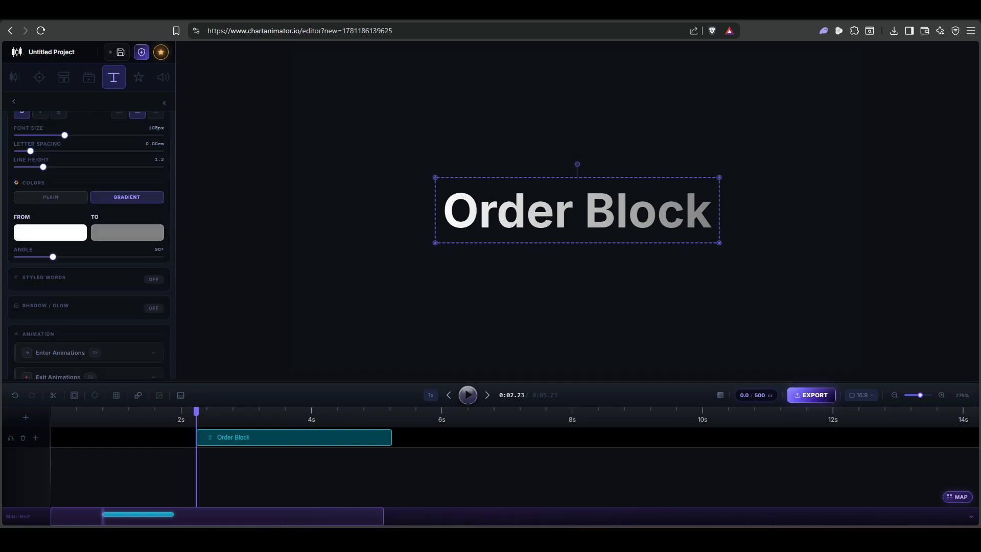
{"action": "left_click", "coordinate": [154, 212]}
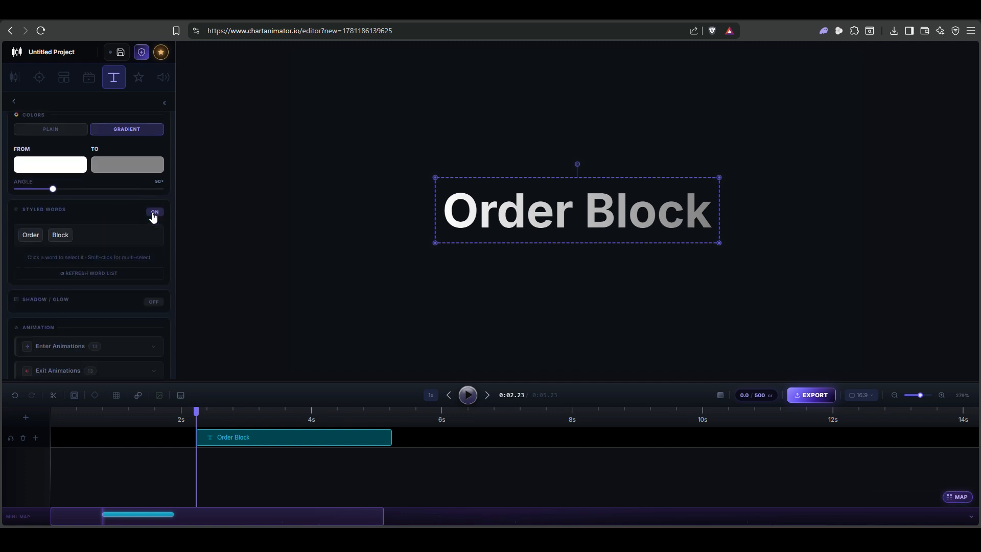
{"action": "left_click", "coordinate": [61, 235]}
{"action": "left_click", "coordinate": [26, 264]}
{"action": "left_click", "coordinate": [118, 332]}
{"action": "left_click", "coordinate": [161, 332]}
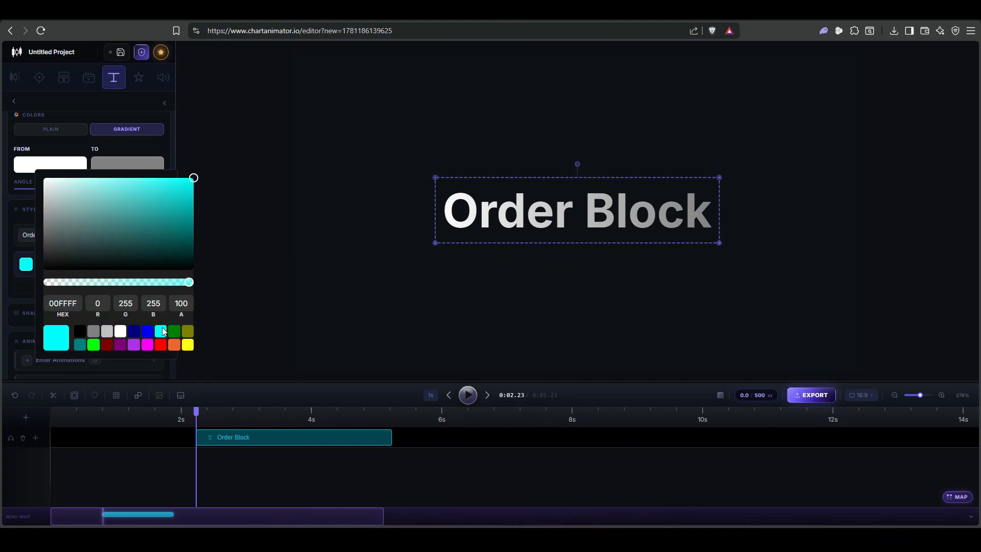
- Switch the text fill to plain white and refresh the styled word list
{"action": "left_click", "coordinate": [133, 137]}
{"action": "left_click", "coordinate": [72, 132]}
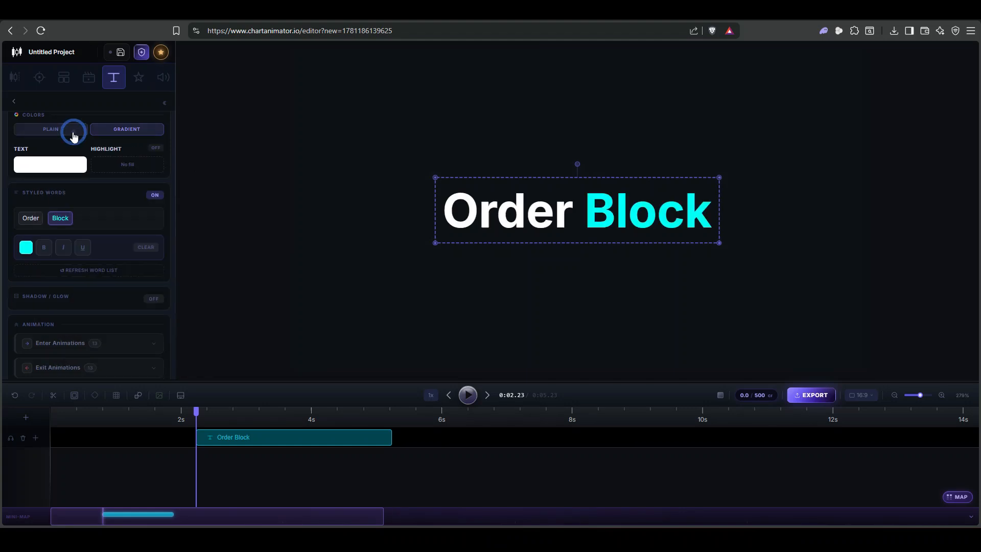
{"action": "mouse_move", "coordinate": [600, 230]}
{"action": "left_mouse_down"}
{"action": "mouse_move", "coordinate": [622, 230]}
{"action": "mouse_move", "coordinate": [607, 219]}
{"action": "left_mouse_up"}
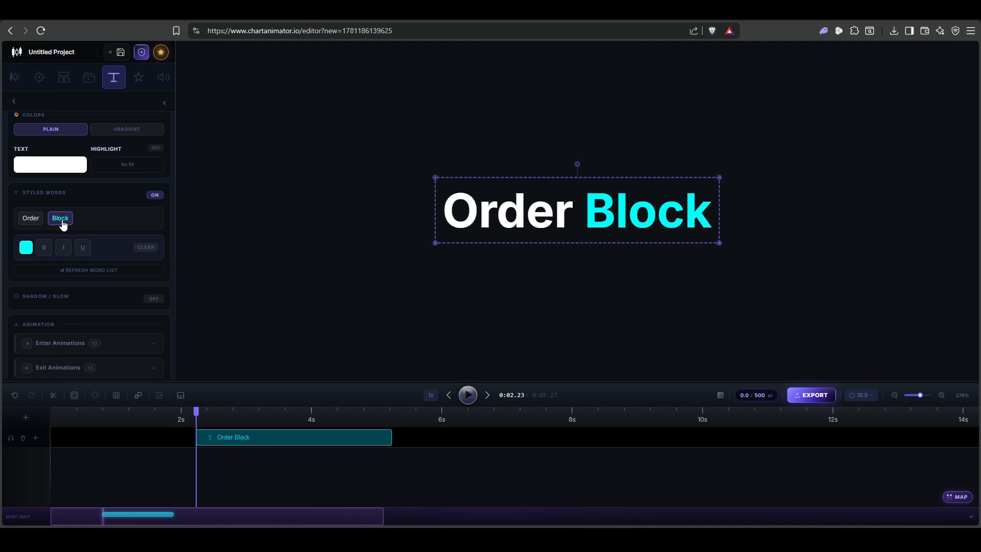
{"action": "left_click", "coordinate": [108, 268]}
- Enable a white shadow/glow on the text with 65% opacity and 15 px blur
{"action": "scroll", "coordinate": [112, 268], "scroll_direction": "down", "scroll_amount": 1}
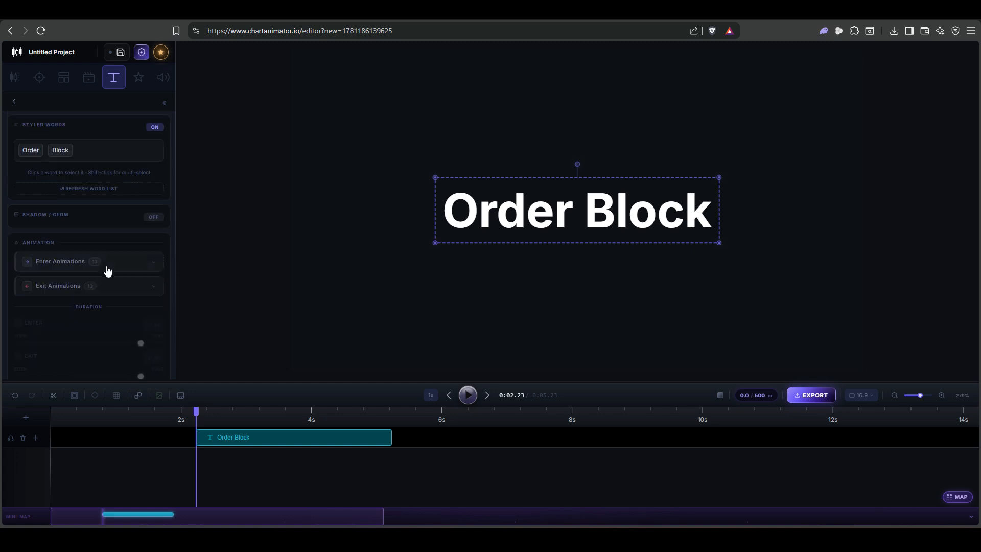
{"action": "left_click", "coordinate": [159, 218]}
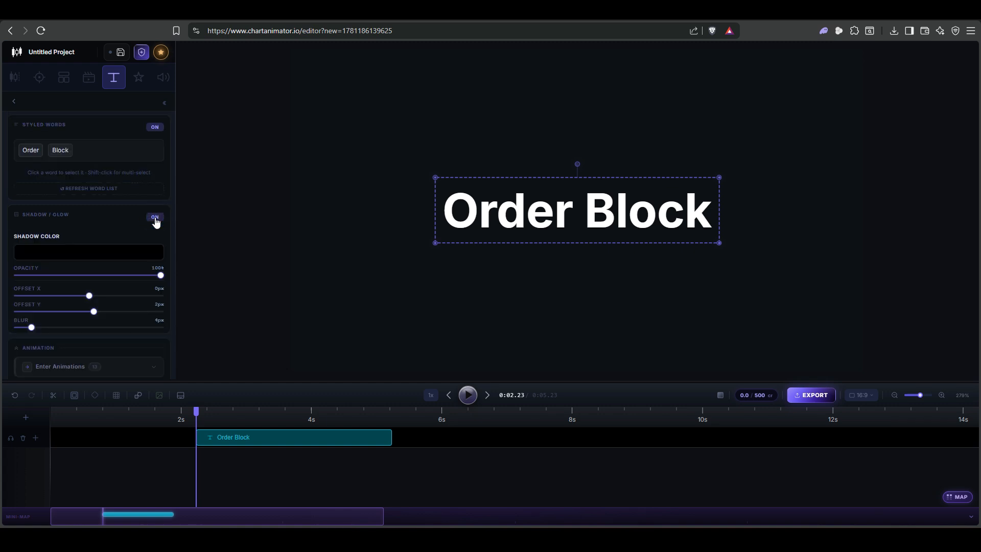
{"action": "left_click", "coordinate": [96, 260]}
{"action": "left_click", "coordinate": [113, 333]}
{"action": "left_click", "coordinate": [117, 327]}
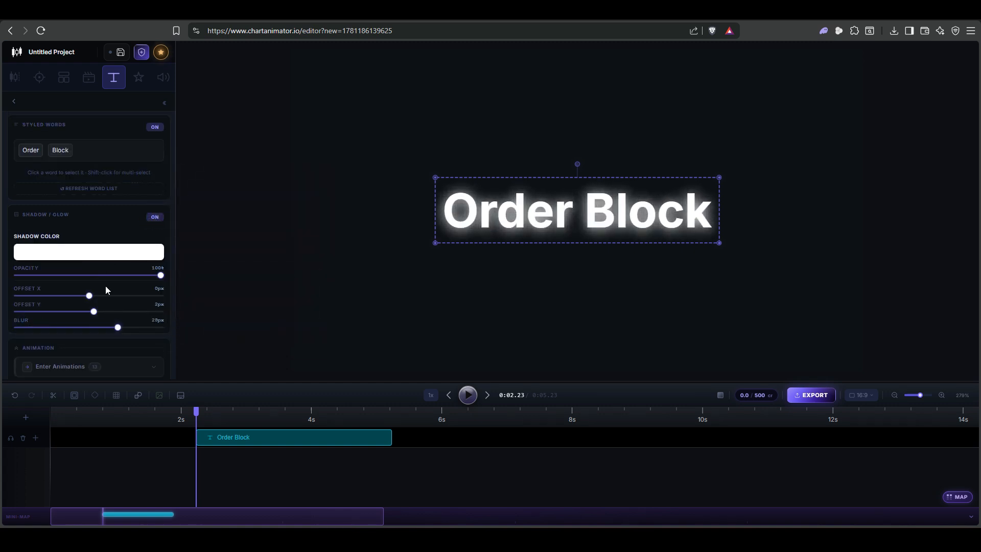
{"action": "left_click_drag", "start_coordinate": [162, 277], "coordinate": [110, 275]}
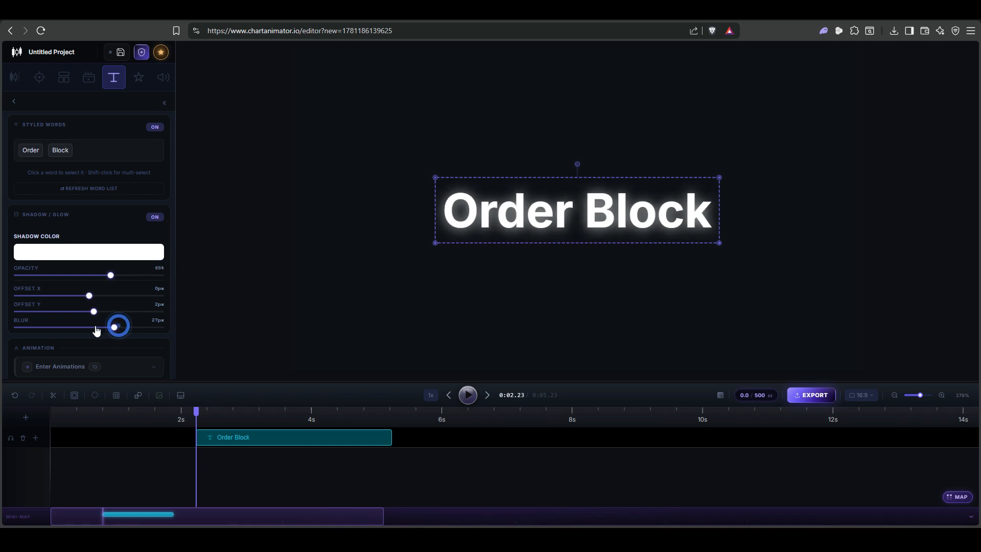
{"action": "left_click_drag", "start_coordinate": [117, 327], "coordinate": [72, 328]}
- Apply the Typing enter animation to the Order Block text
{"action": "scroll", "coordinate": [122, 240], "scroll_direction": "down", "scroll_amount": 3}
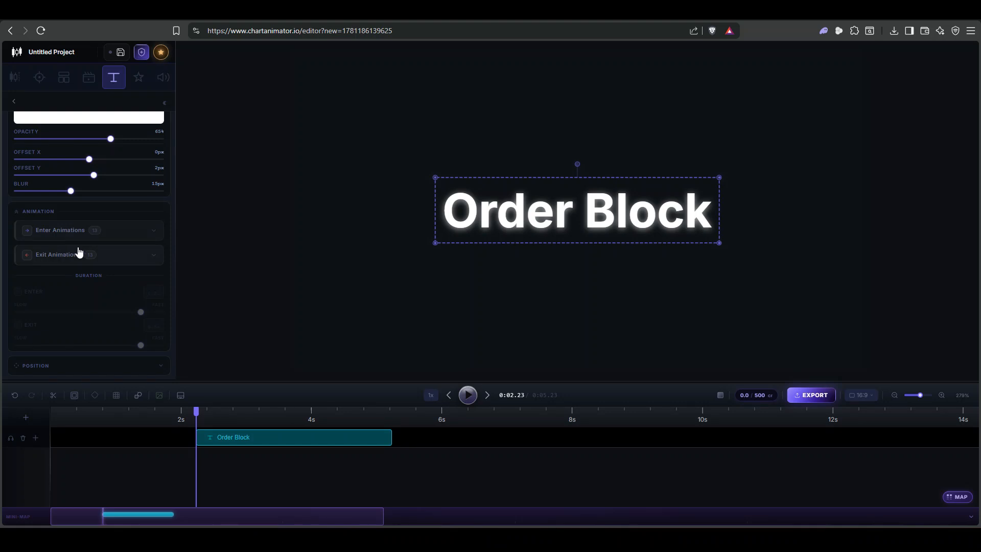
{"action": "scroll", "coordinate": [137, 271], "scroll_direction": "down", "scroll_amount": 1}
{"action": "left_click", "coordinate": [139, 233]}
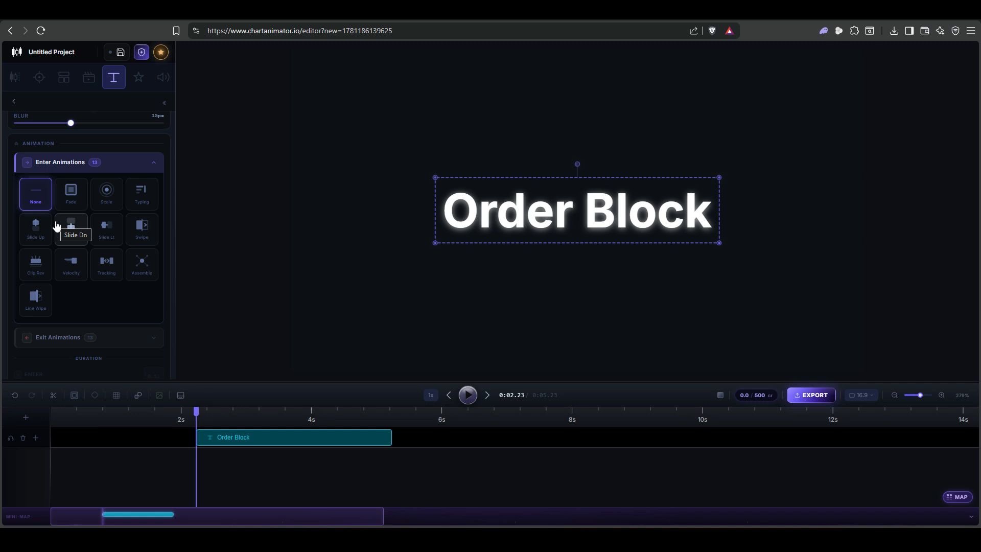
{"action": "left_click", "coordinate": [143, 200]}
- Set the enter animation's duration to 1.9 s and preview it
{"action": "scroll", "coordinate": [138, 212], "scroll_direction": "down", "scroll_amount": 2}
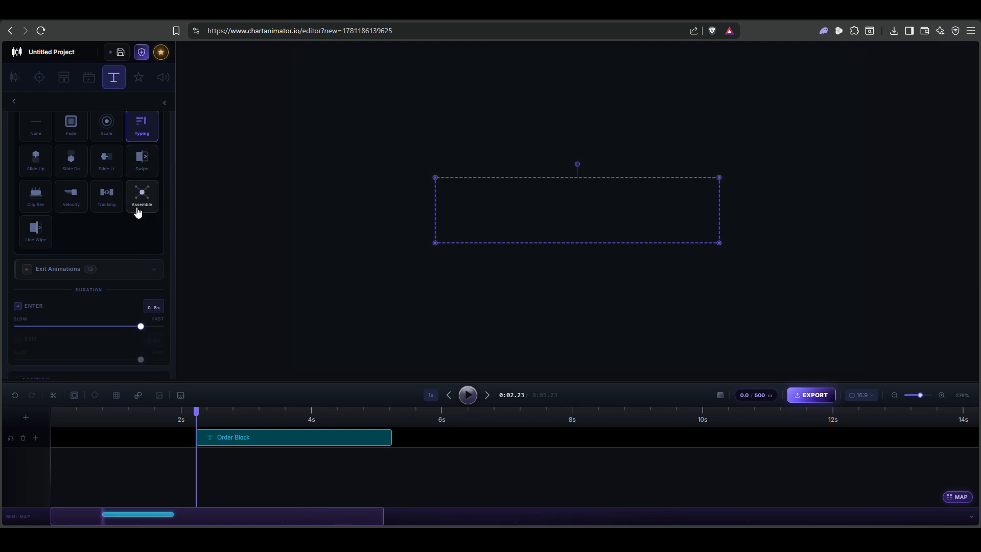
{"action": "scroll", "coordinate": [81, 277], "scroll_direction": "down", "scroll_amount": 1}
{"action": "left_click_drag", "start_coordinate": [140, 306], "coordinate": [74, 308]}
{"action": "left_click", "coordinate": [467, 396]}
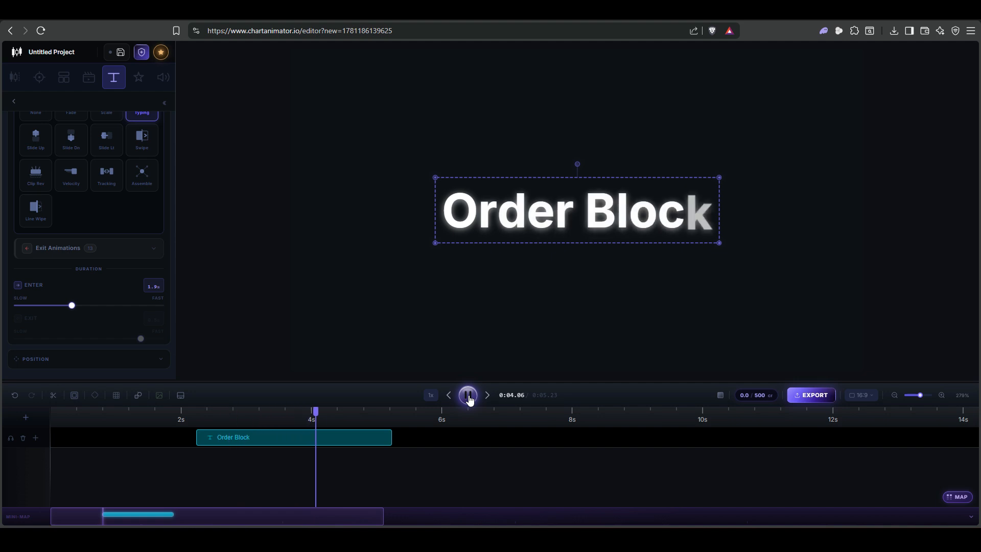
{"action": "left_click", "coordinate": [468, 397]}
- Shorten the enter animation to 0.5 s and preview it from the clip's start
{"action": "left_click_drag", "start_coordinate": [73, 307], "coordinate": [140, 306]}
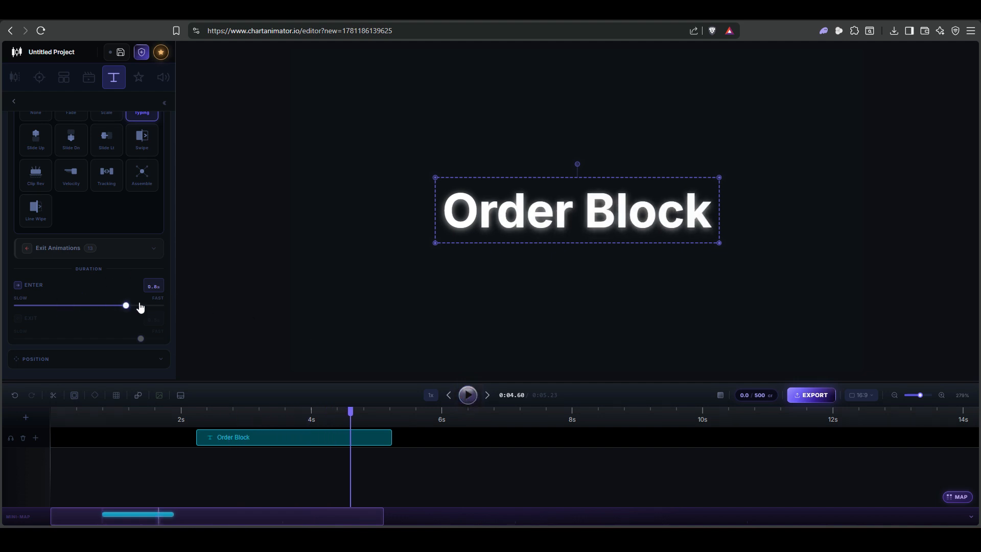
{"action": "left_click", "coordinate": [199, 421]}
{"action": "left_click", "coordinate": [469, 395]}
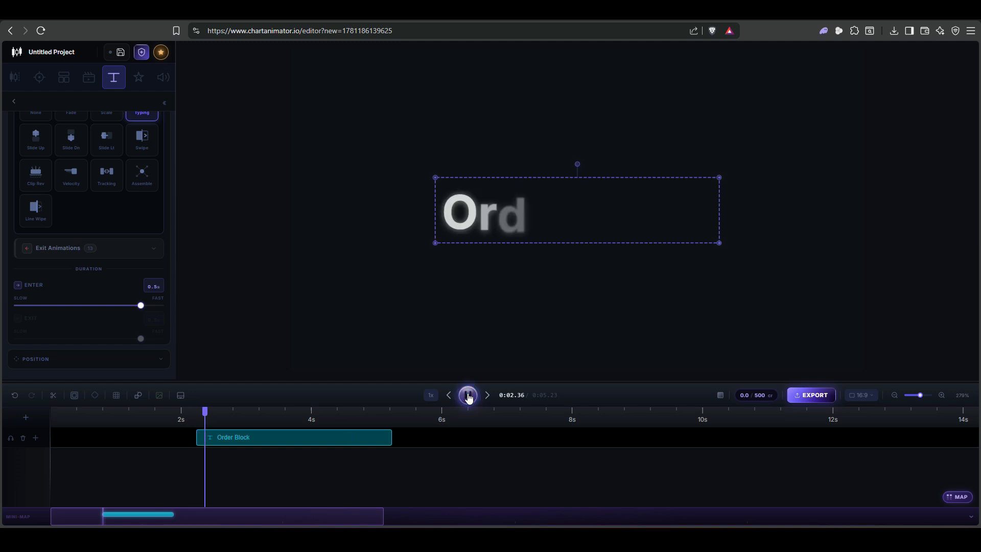
{"action": "left_click", "coordinate": [468, 395]}
- Set the enter animation to the slowest duration, 3.0 s, and preview it from the clip's start
{"action": "left_click_drag", "start_coordinate": [116, 307], "coordinate": [17, 307]}
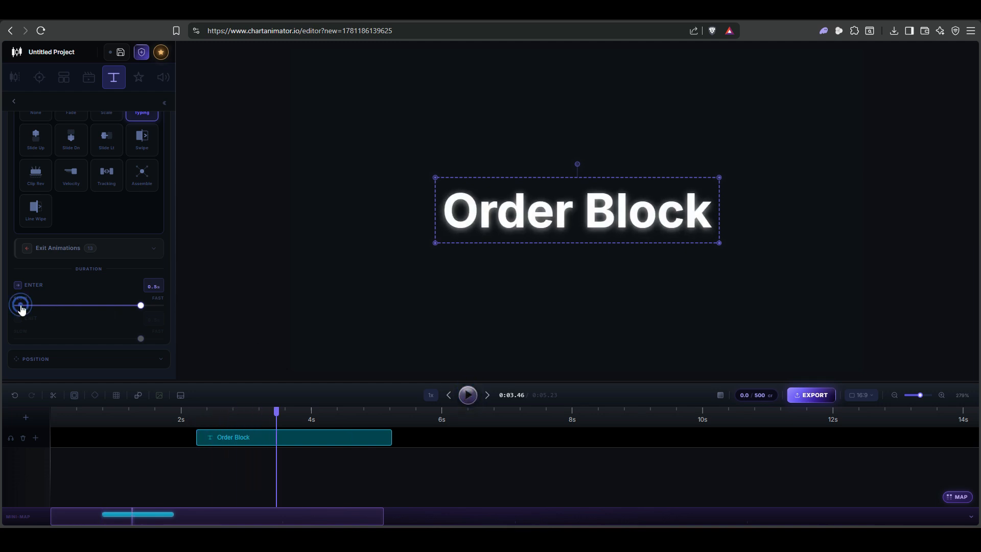
{"action": "left_click", "coordinate": [197, 414]}
{"action": "left_click", "coordinate": [468, 395]}
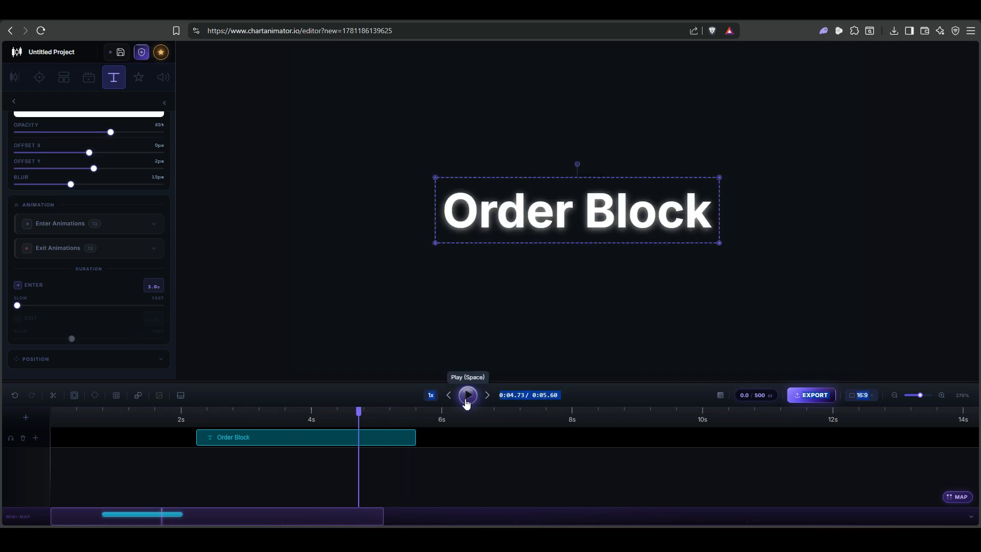
{"action": "left_click", "coordinate": [122, 249]}
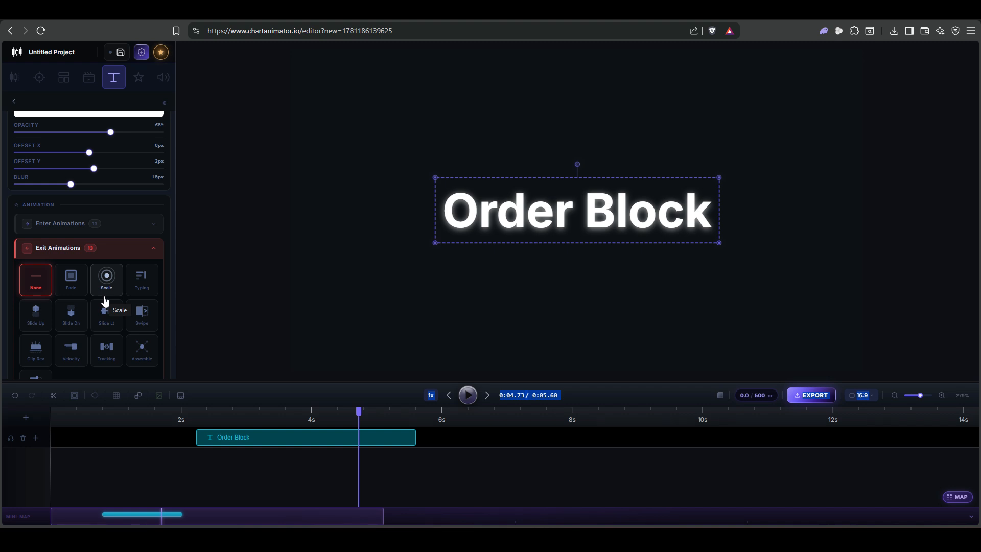
{"action": "left_click", "coordinate": [128, 249]}
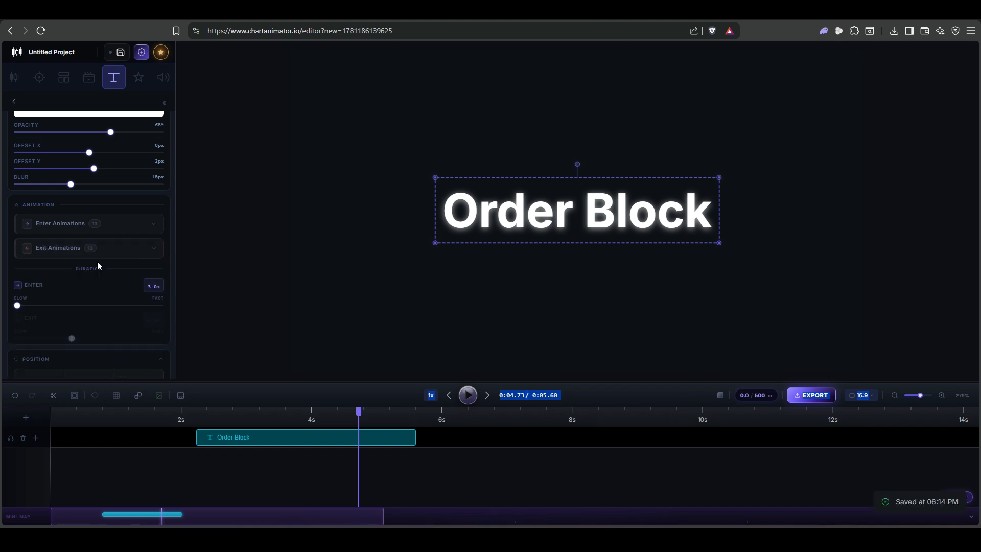
- Try the top center, middle right and bottom center position presets on the text, ending with it in the middle centre
{"action": "scroll", "coordinate": [97, 261], "scroll_direction": "down", "scroll_amount": 2}
{"action": "left_click", "coordinate": [90, 273]}
{"action": "left_click", "coordinate": [96, 301]}
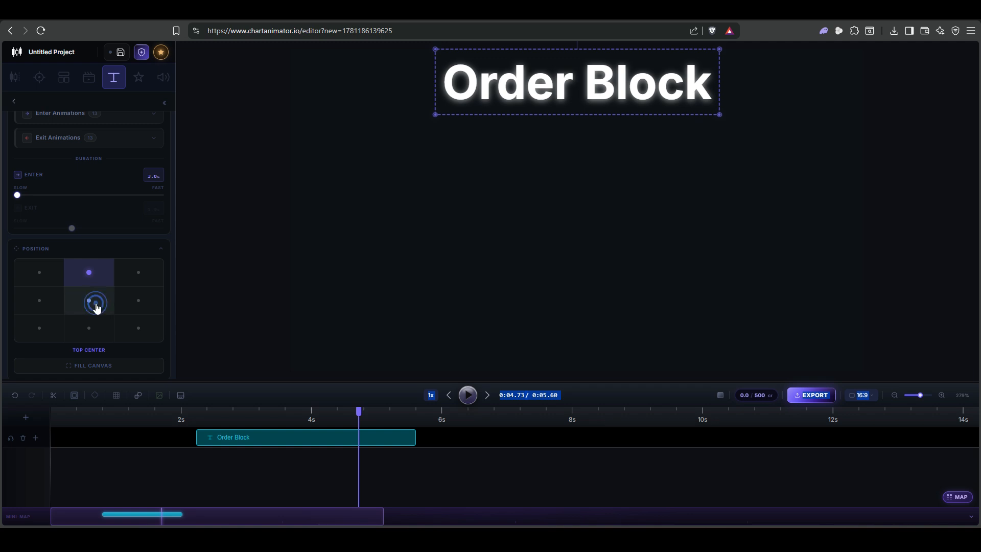
{"action": "left_click", "coordinate": [136, 310]}
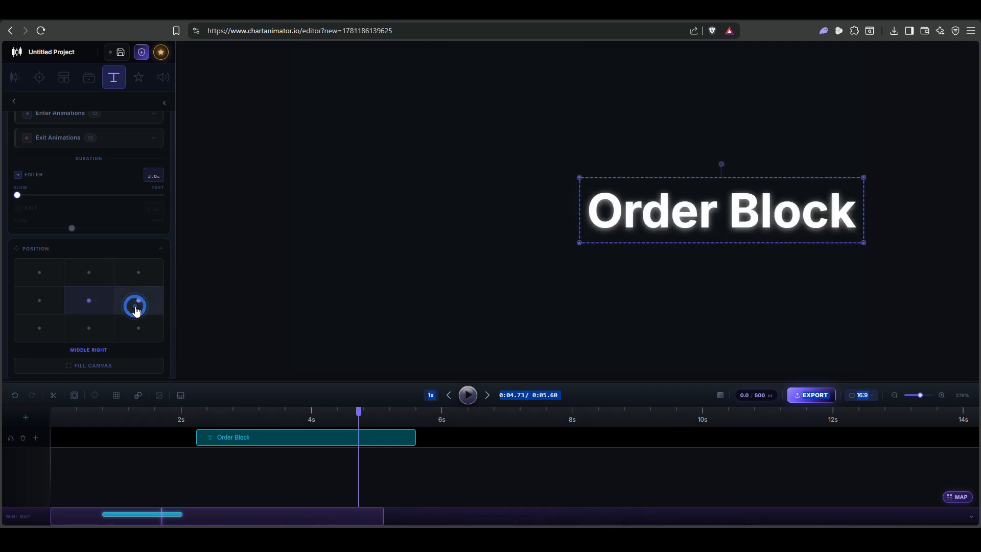
{"action": "left_click", "coordinate": [92, 306]}
{"action": "left_click", "coordinate": [102, 278]}
{"action": "left_click", "coordinate": [97, 329]}
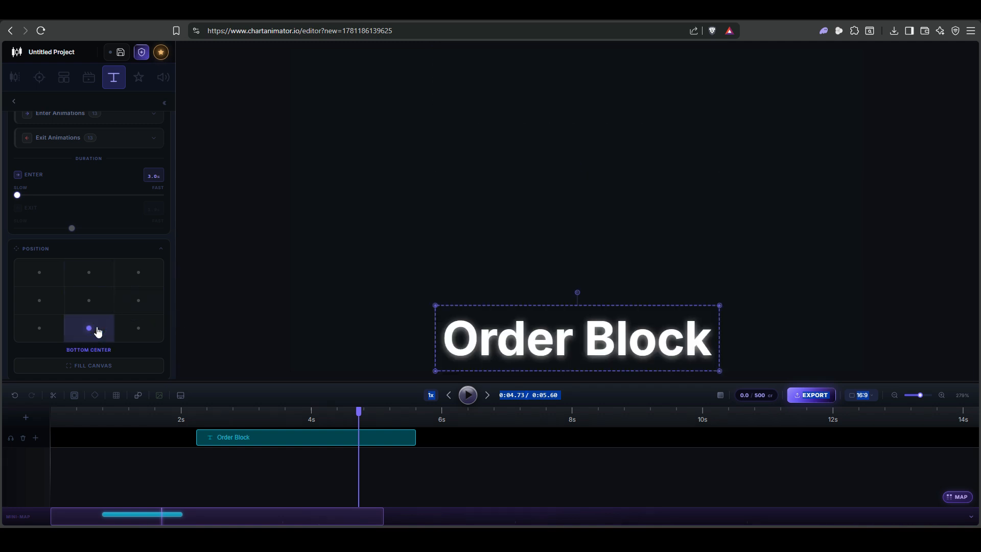
{"action": "left_click", "coordinate": [102, 292]}
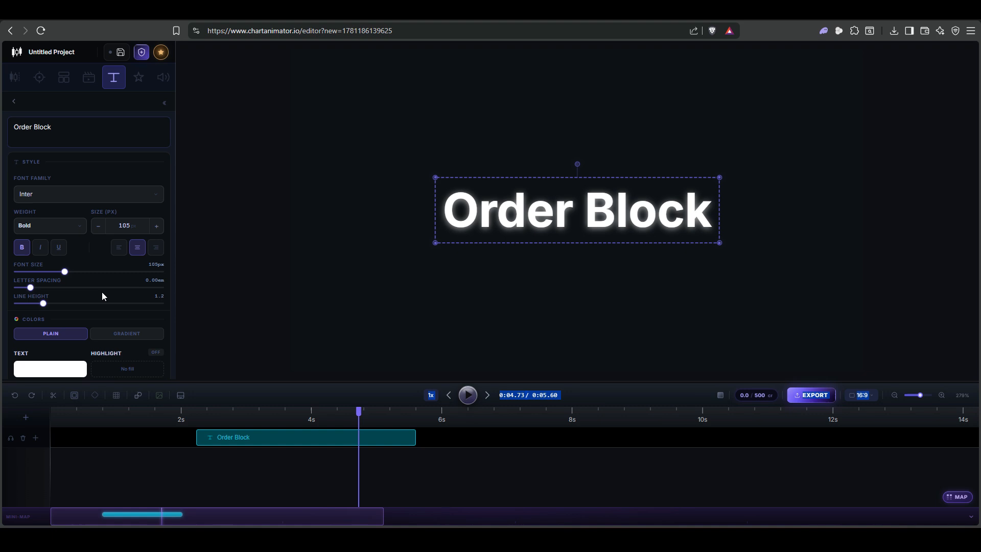
- Change the Order Block text's font family to Roboto
{"action": "left_click", "coordinate": [79, 201]}
{"action": "left_click", "coordinate": [68, 239]}
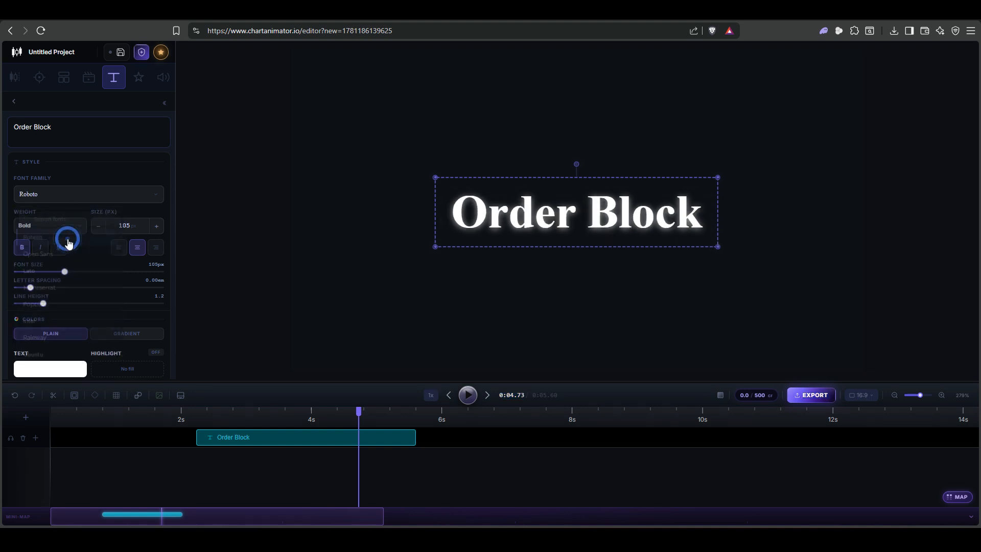
- Change the Order Block text's font family to Open Sans and look over its styling options
{"action": "left_click", "coordinate": [62, 194]}
{"action": "left_click", "coordinate": [62, 255]}
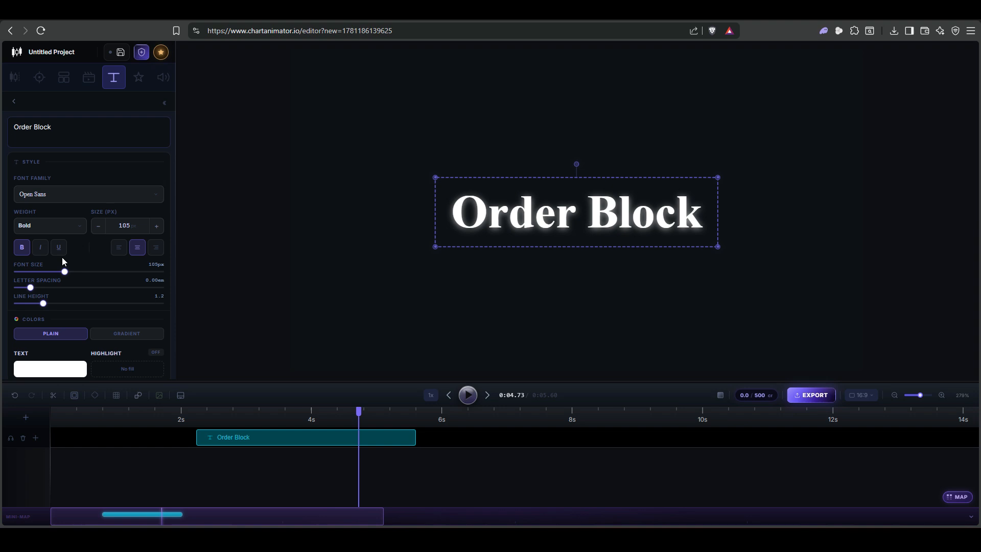
{"action": "left_click", "coordinate": [73, 195]}
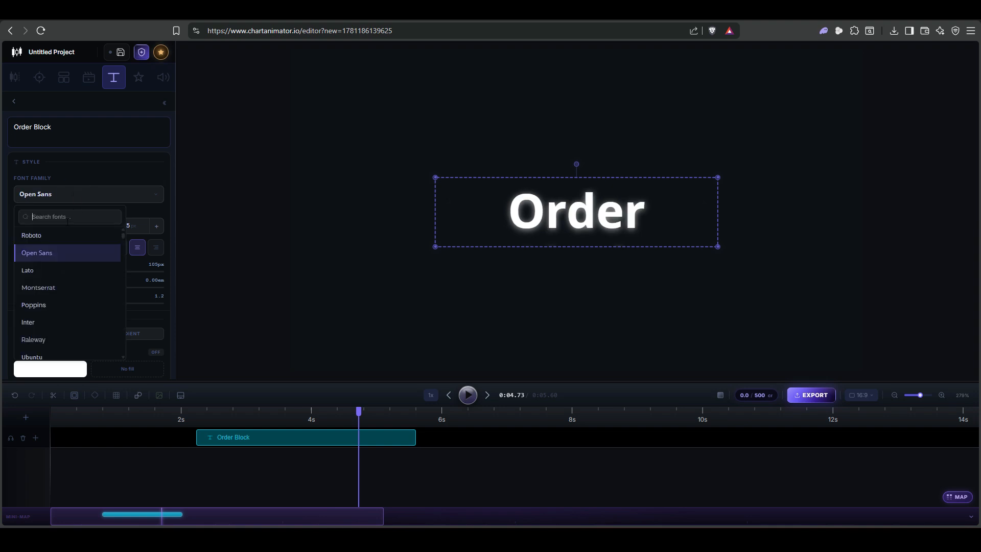
{"action": "left_click", "coordinate": [149, 219]}
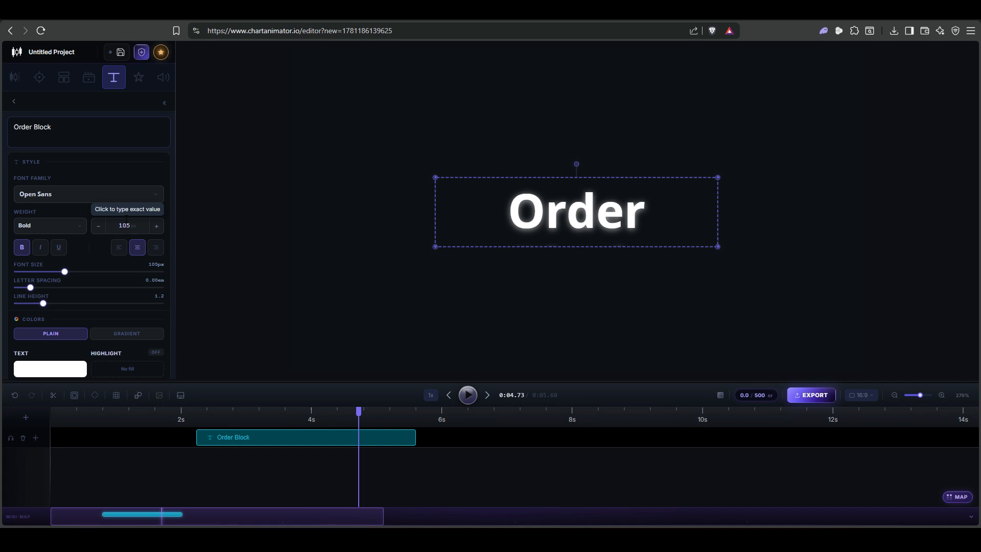
{"action": "scroll", "coordinate": [99, 279], "scroll_direction": "down", "scroll_amount": 3}
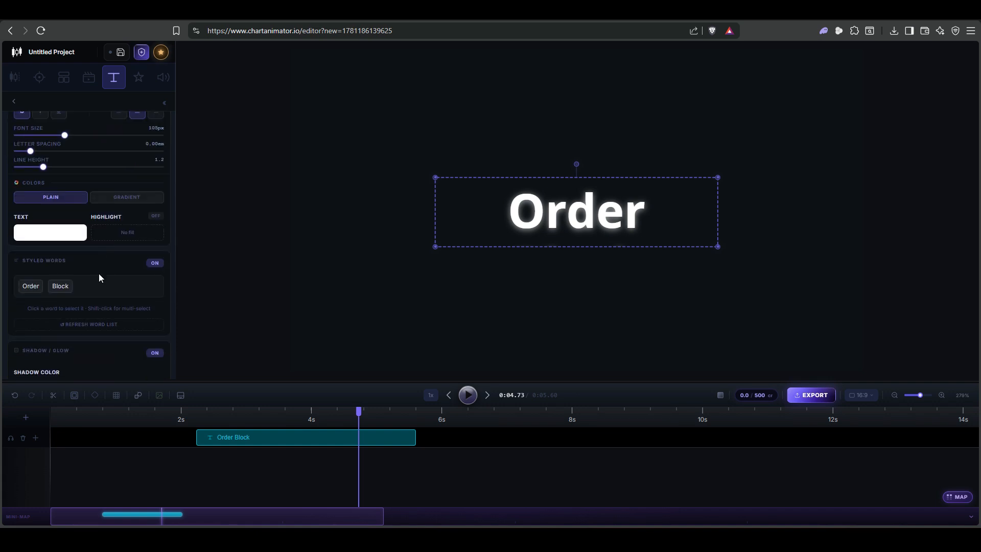
{"action": "scroll", "coordinate": [100, 277], "scroll_direction": "up", "scroll_amount": 3}
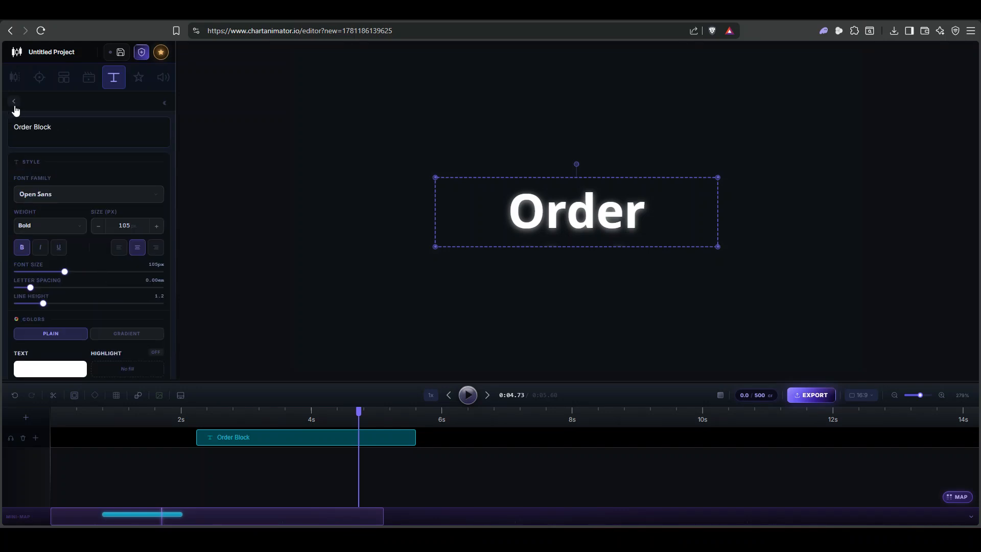
- Open the sticker library and delete the Order Block text clip from the timeline
{"action": "left_click", "coordinate": [137, 80]}
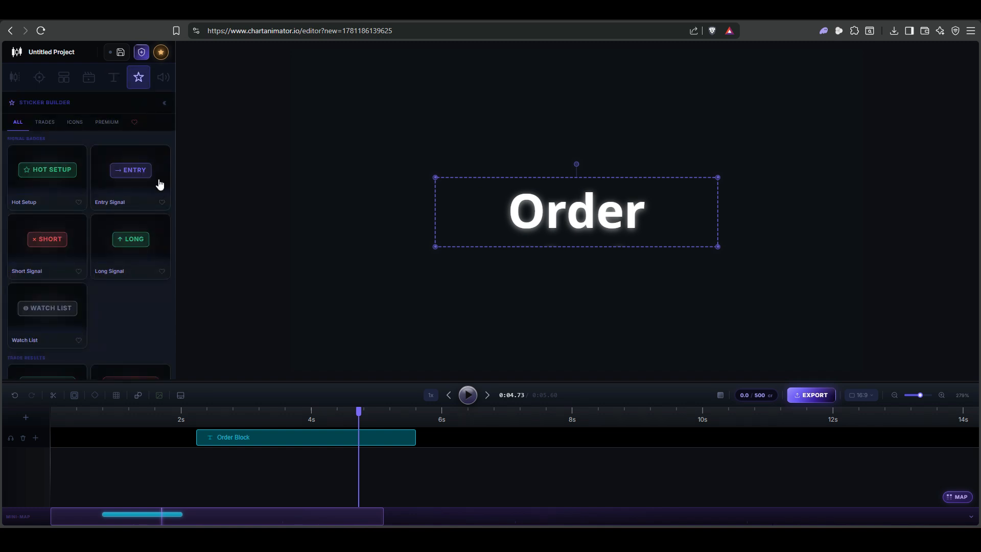
{"action": "left_click", "coordinate": [374, 434]}
{"action": "key", "text": "Delete"}
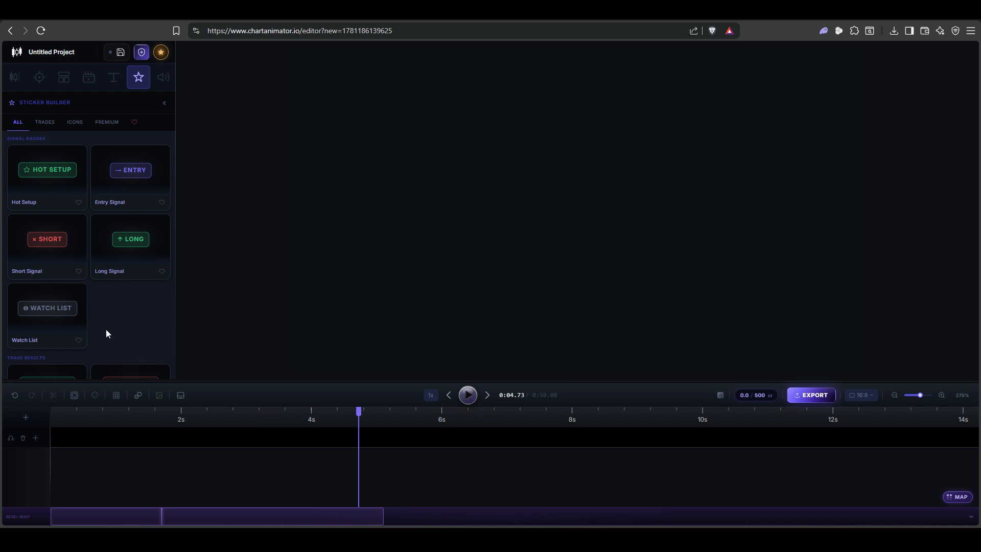
- Add the Short Signal sticker at the playhead and move it toward the upper middle of the canvas
{"action": "left_click", "coordinate": [72, 228]}
{"action": "left_click", "coordinate": [97, 362]}
{"action": "left_click_drag", "start_coordinate": [703, 288], "coordinate": [514, 182]}
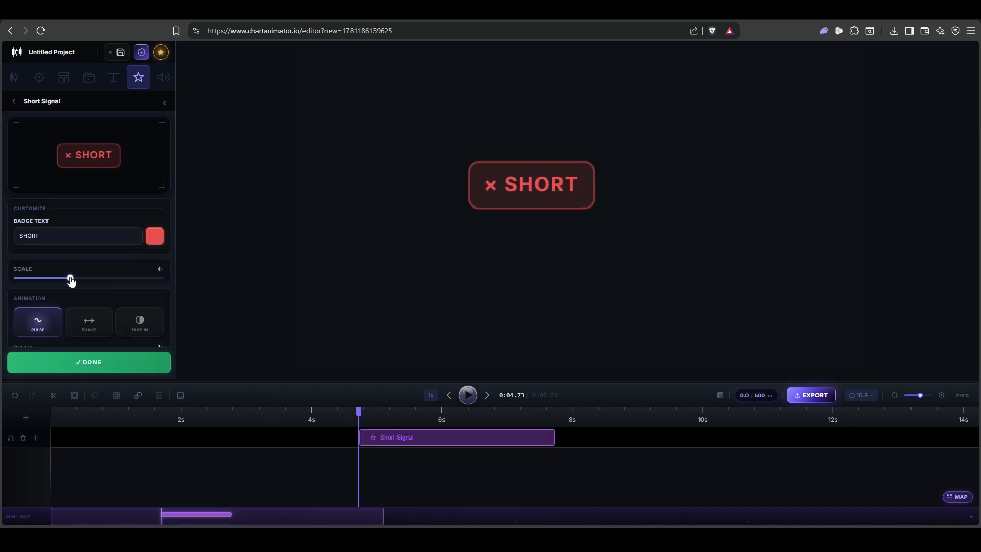
- Set the Short Signal sticker's scale to 6, move it to the canvas's upper centre and preview its Pulse animation
{"action": "left_click_drag", "start_coordinate": [70, 277], "coordinate": [97, 278]}
{"action": "left_click_drag", "start_coordinate": [538, 150], "coordinate": [591, 138]}
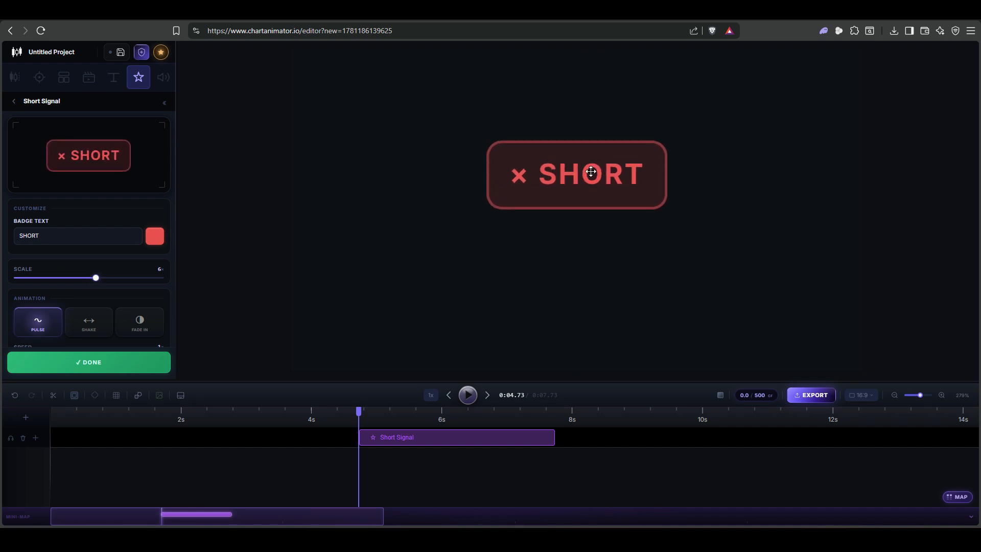
{"action": "left_click_drag", "start_coordinate": [591, 172], "coordinate": [587, 147]}
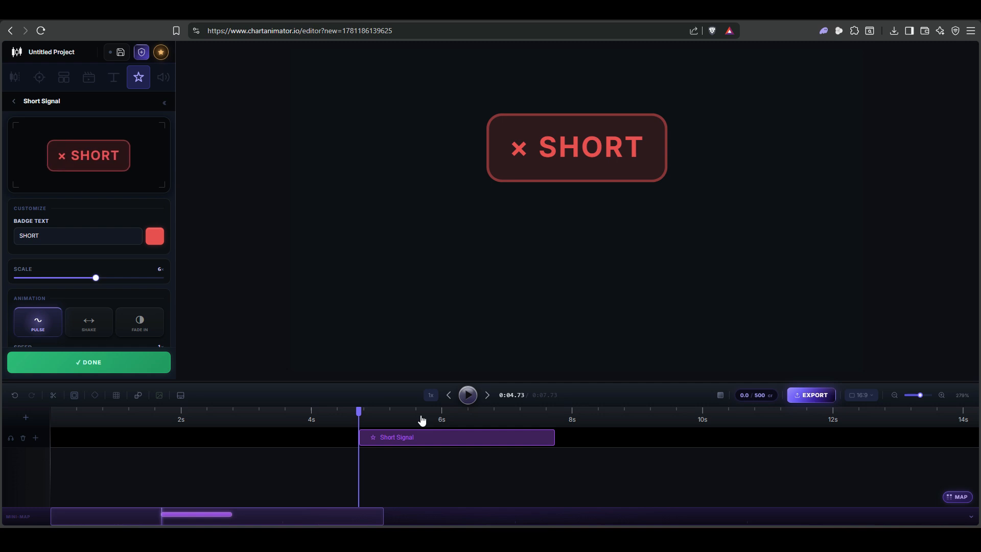
{"action": "left_click", "coordinate": [469, 395]}
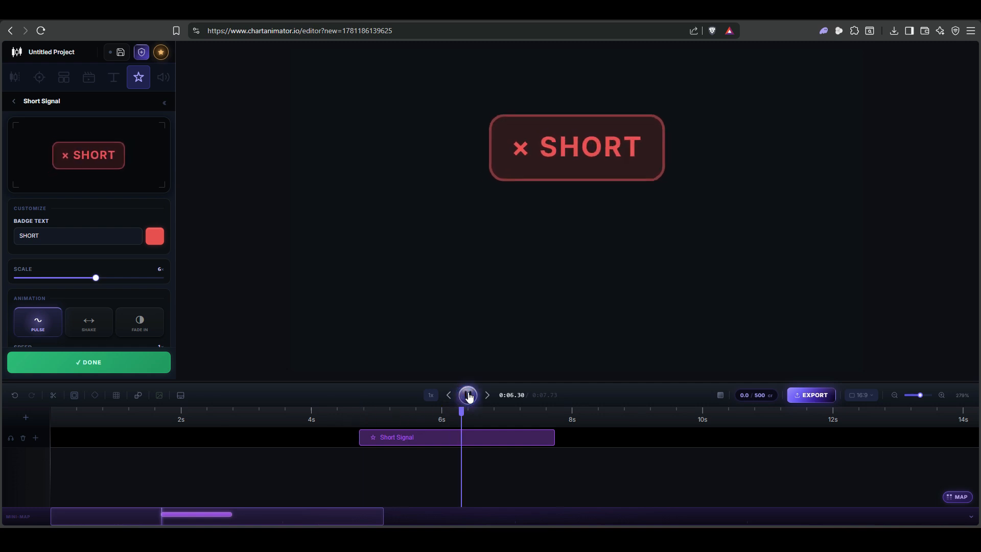
{"action": "left_click", "coordinate": [469, 395]}
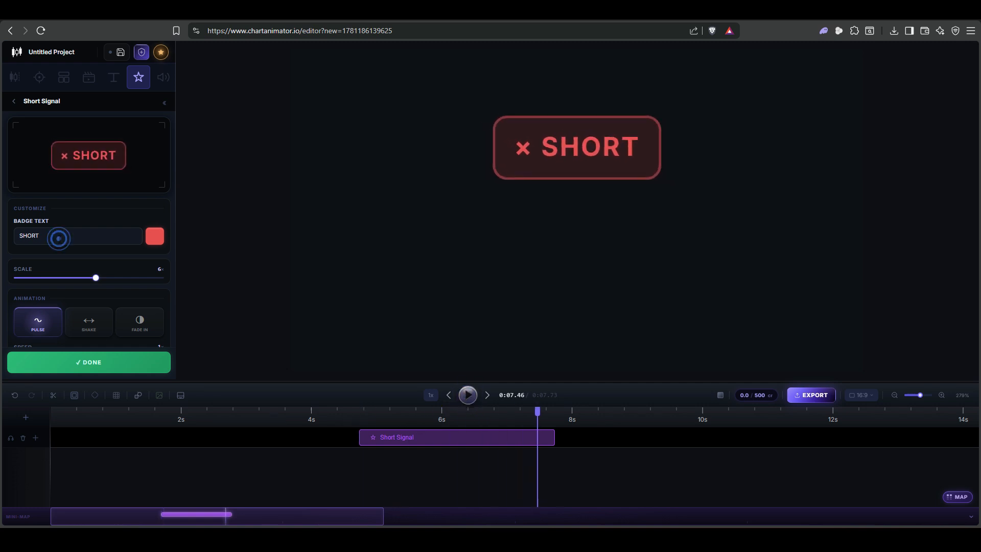
- Change the Short Signal sticker's animation to Shake and preview it from near the clip's start
{"action": "scroll", "coordinate": [57, 242], "scroll_direction": "down", "scroll_amount": 1}
{"action": "left_click", "coordinate": [88, 299]}
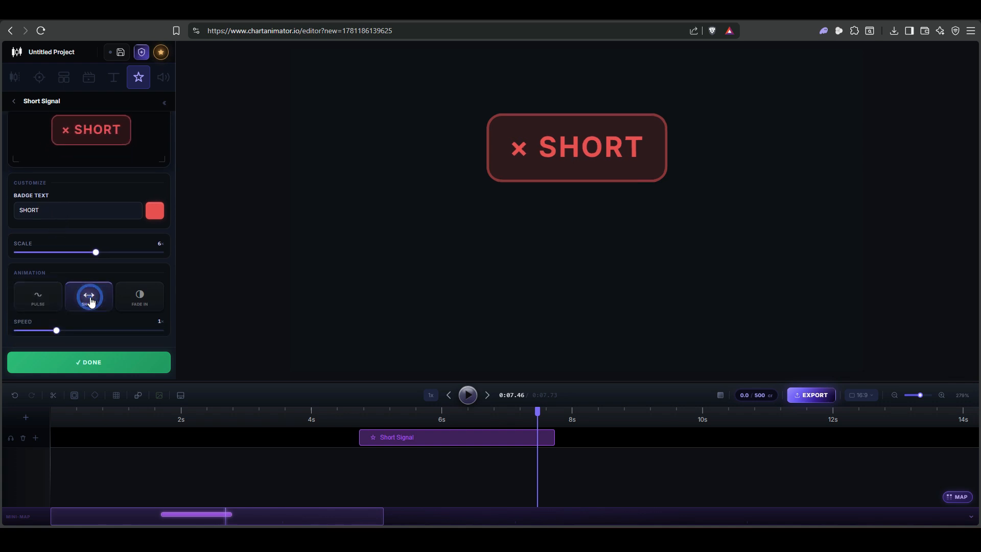
{"action": "left_click", "coordinate": [375, 417]}
{"action": "left_click", "coordinate": [468, 395]}
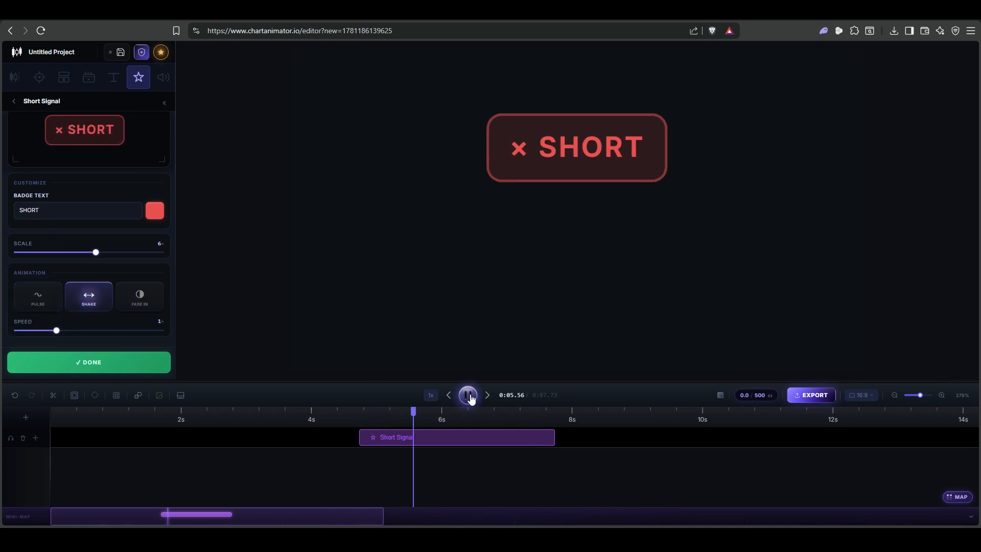
{"action": "left_click", "coordinate": [468, 395]}
- Raise the Shake animation's speed to 2 and preview it from the clip's start
{"action": "left_click_drag", "start_coordinate": [56, 330], "coordinate": [121, 331]}
{"action": "left_click", "coordinate": [364, 418]}
{"action": "left_click", "coordinate": [469, 395]}
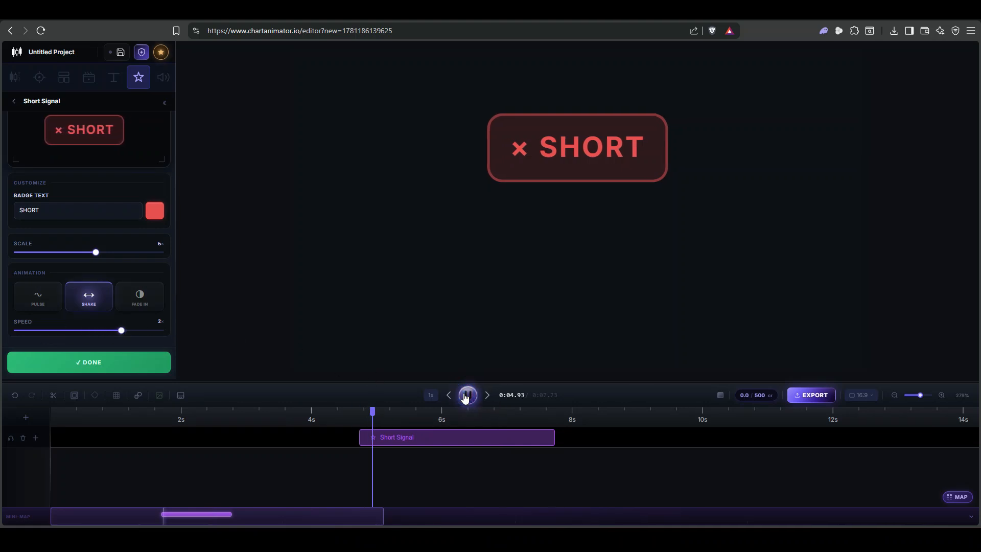
{"action": "left_click", "coordinate": [468, 395]}
- Add the Result Card sticker from the trade results to the canvas, keeping its default header, gain, R value and amount
{"action": "left_click", "coordinate": [14, 100]}
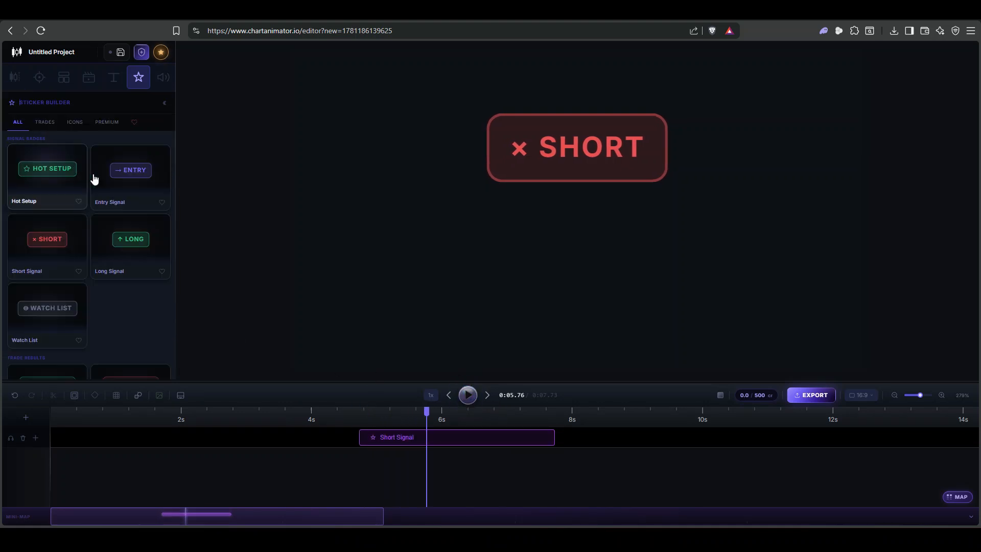
{"action": "scroll", "coordinate": [97, 189], "scroll_direction": "down", "scroll_amount": 5}
{"action": "scroll", "coordinate": [124, 204], "scroll_direction": "up", "scroll_amount": 4}
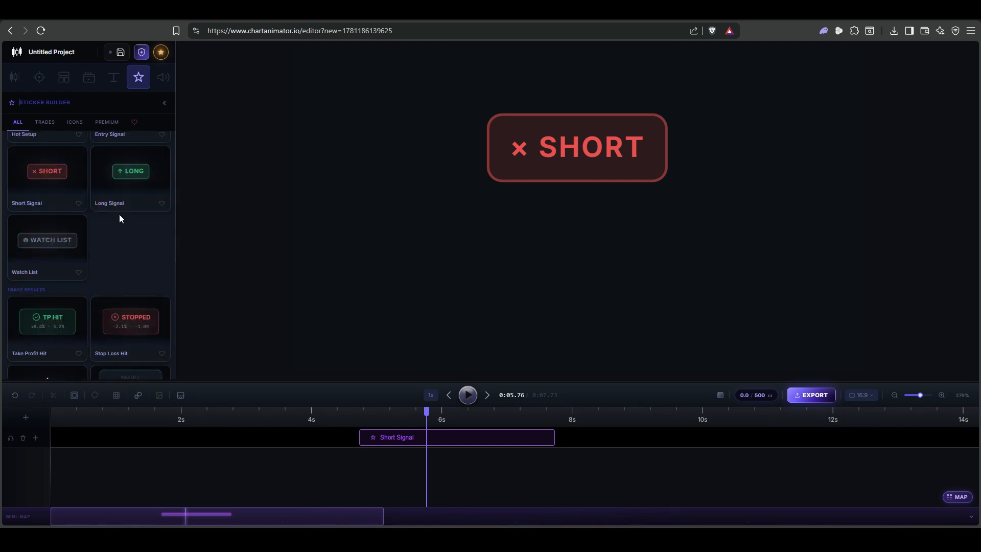
{"action": "scroll", "coordinate": [73, 232], "scroll_direction": "down", "scroll_amount": 3}
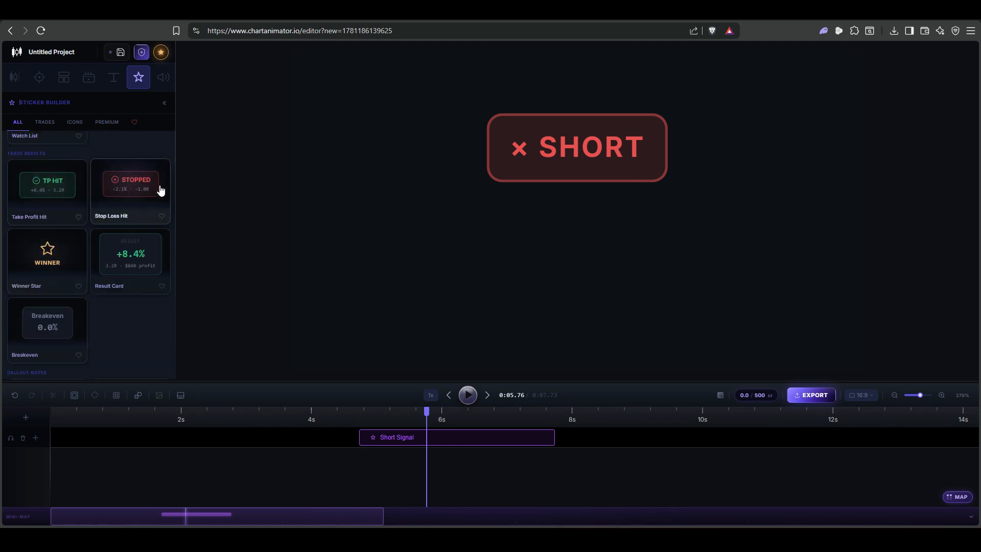
{"action": "left_click", "coordinate": [139, 258]}
{"action": "scroll", "coordinate": [127, 245], "scroll_direction": "down", "scroll_amount": 2}
{"action": "left_click", "coordinate": [46, 202]}
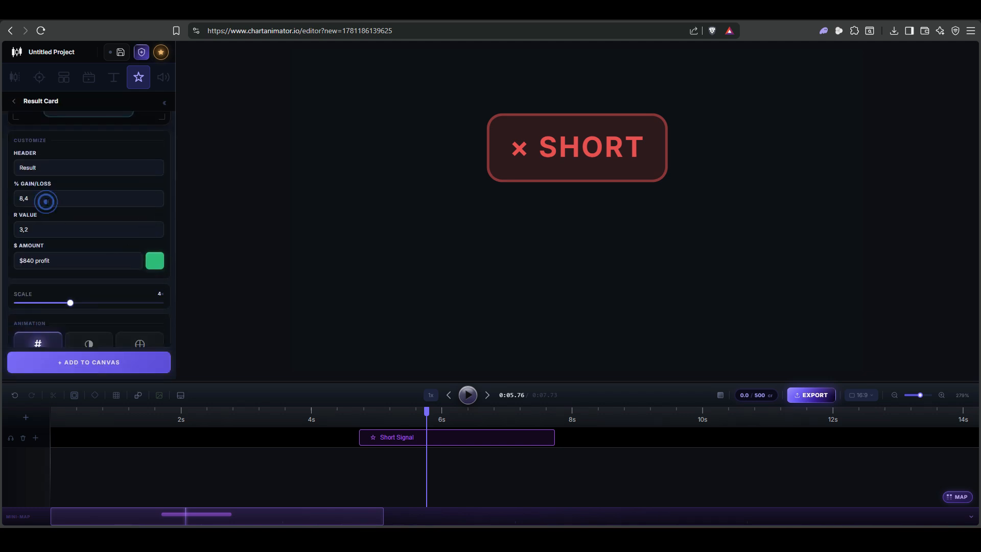
{"action": "left_click", "coordinate": [39, 165]}
{"action": "left_click", "coordinate": [34, 236]}
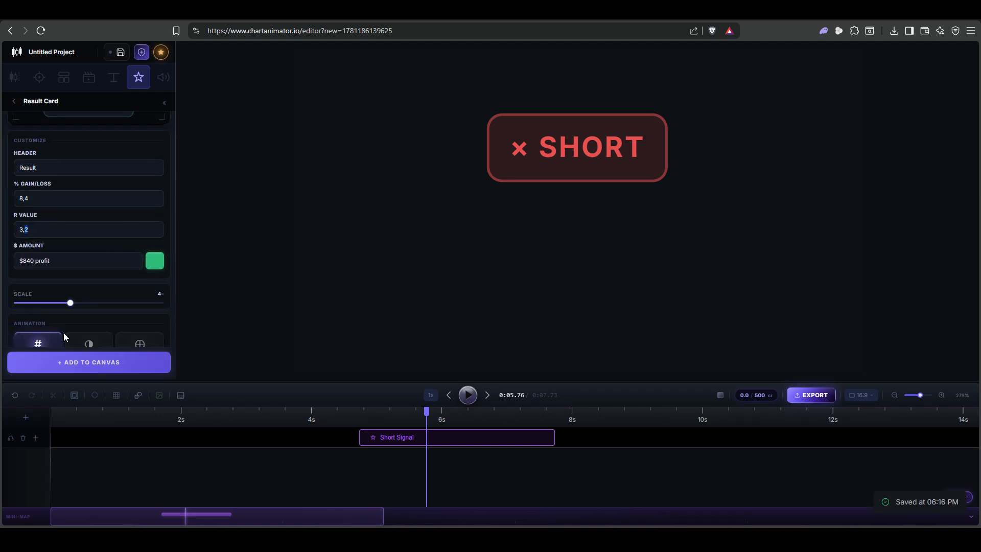
{"action": "left_click", "coordinate": [77, 362]}
- Preview the Result Card's counting animation from the start of its clip
{"action": "left_click", "coordinate": [468, 397]}
{"action": "left_click", "coordinate": [469, 396]}
{"action": "left_click", "coordinate": [435, 428]}
{"action": "left_click", "coordinate": [467, 396]}
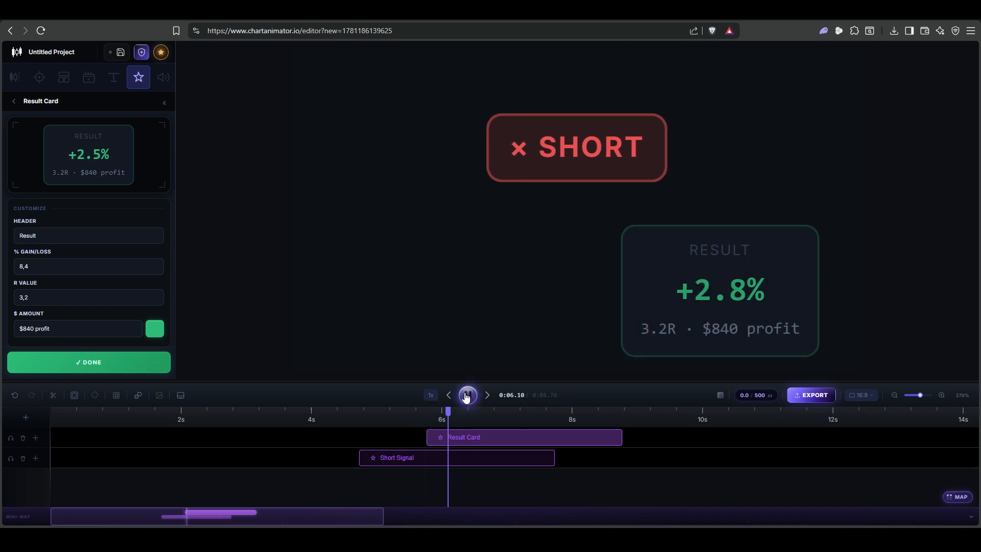
{"action": "left_click", "coordinate": [467, 395]}
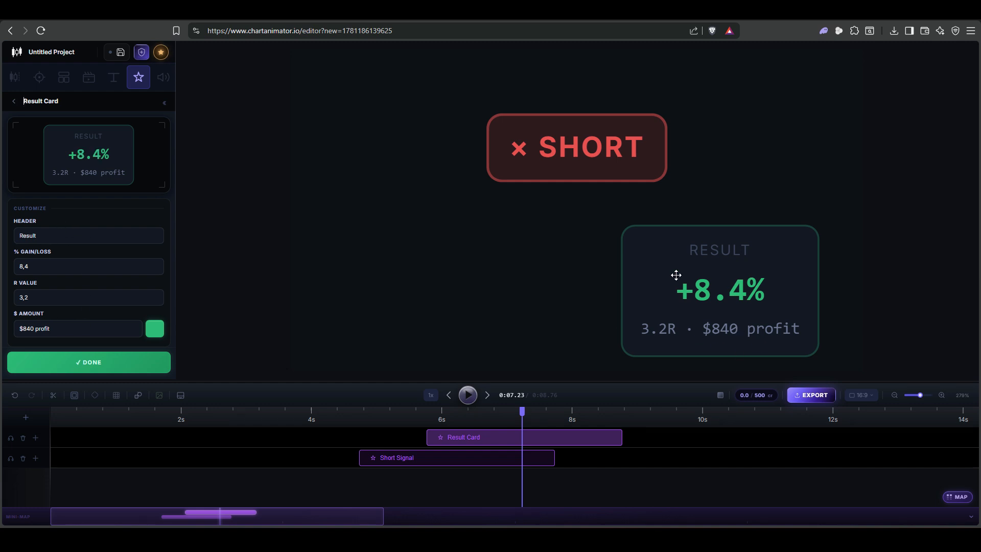
{"action": "left_click", "coordinate": [429, 422]}
{"action": "left_click", "coordinate": [467, 395]}
{"action": "left_click", "coordinate": [468, 395]}
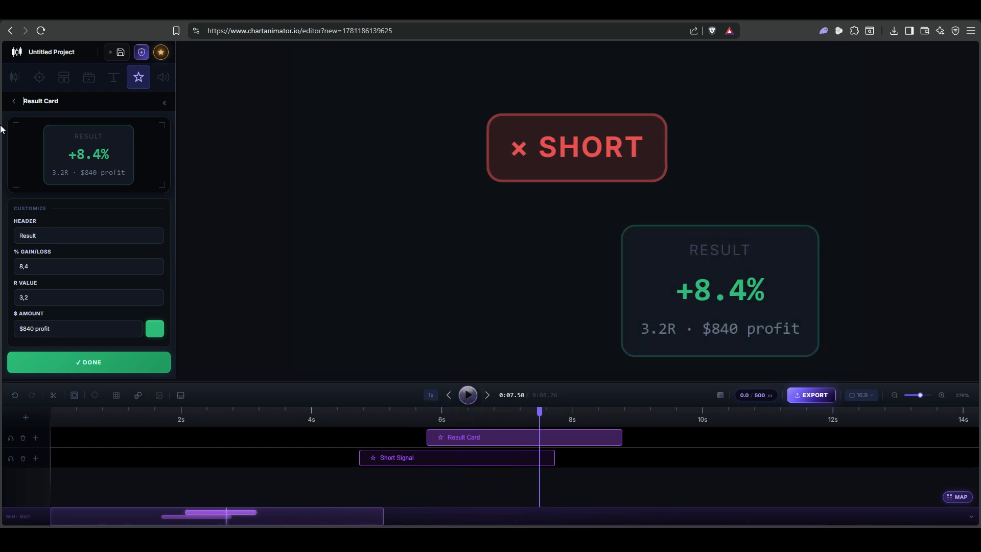
- Add the Warning Note sticker from the callout notes, play it briefly and move it off the Result Card to the canvas's left half
{"action": "left_click", "coordinate": [14, 101]}
{"action": "scroll", "coordinate": [111, 198], "scroll_direction": "down", "scroll_amount": 3}
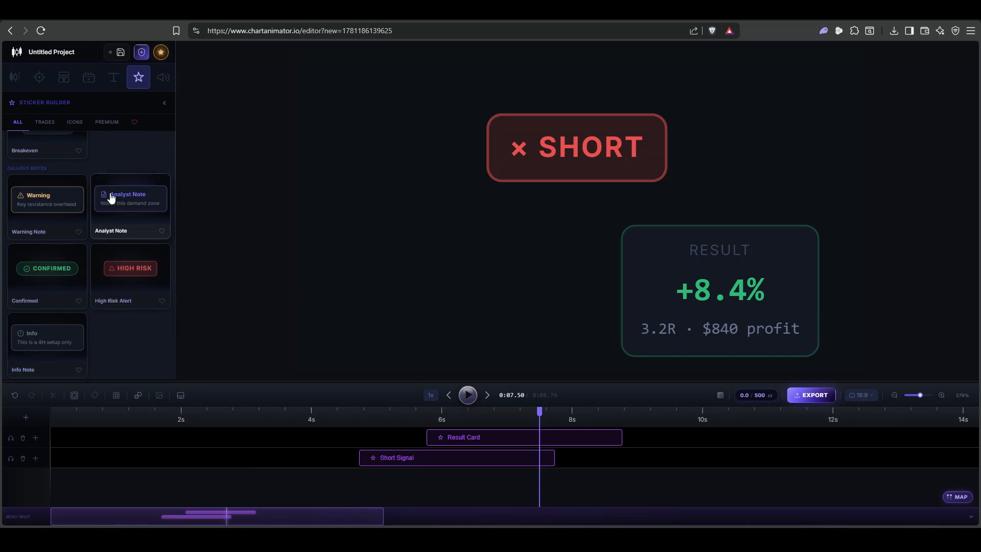
{"action": "left_click", "coordinate": [36, 199]}
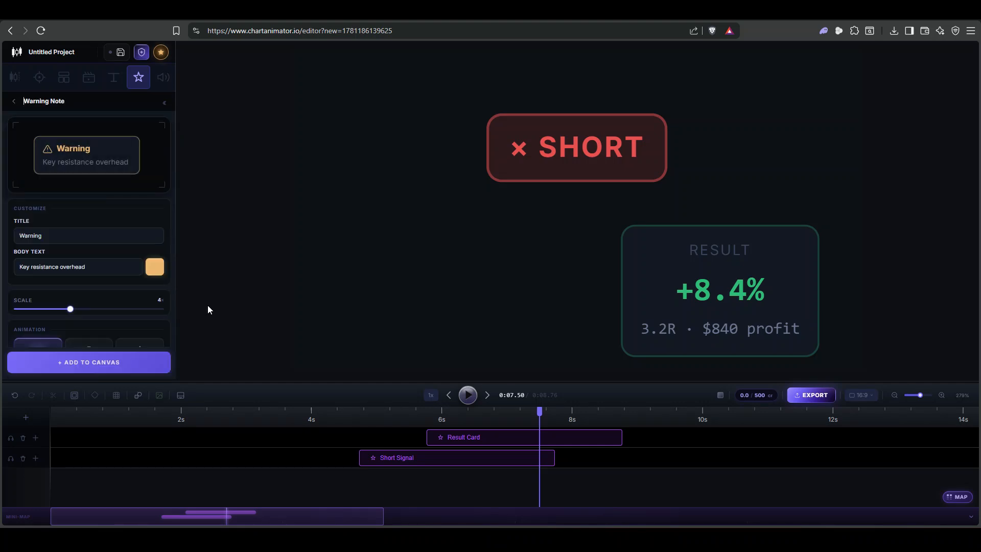
{"action": "left_click", "coordinate": [136, 364]}
{"action": "left_click", "coordinate": [469, 397]}
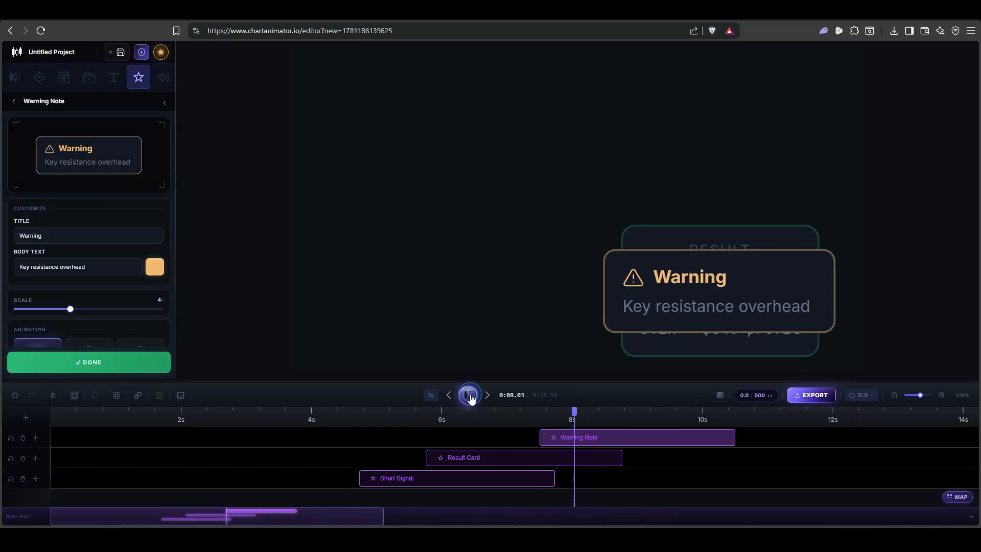
{"action": "left_click_drag", "start_coordinate": [690, 281], "coordinate": [448, 226]}
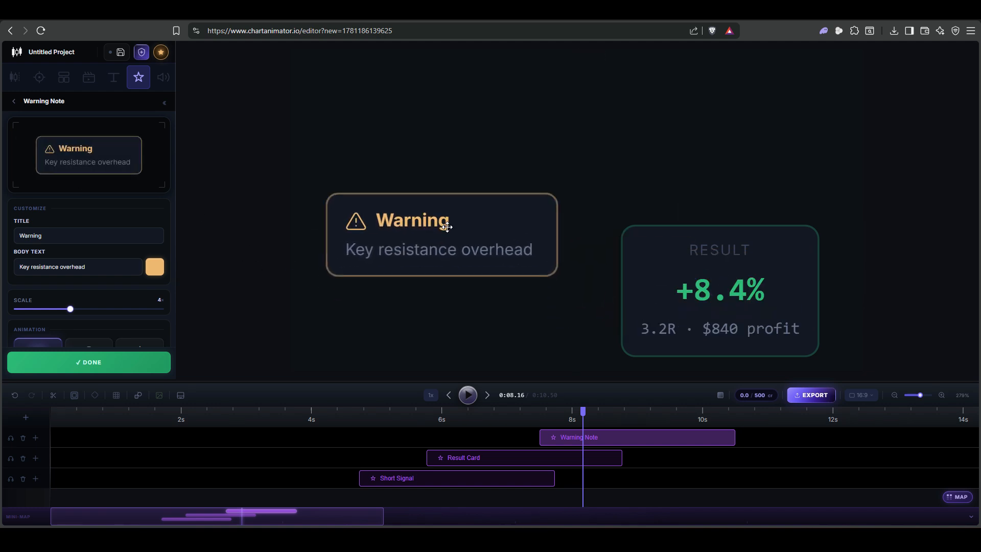
- Browse the remaining sticker categories, including callout notes, price labels, stamps, broadcast cards, and score and rating stickers
{"action": "left_click", "coordinate": [12, 102]}
{"action": "scroll", "coordinate": [90, 210], "scroll_direction": "down", "scroll_amount": 6}
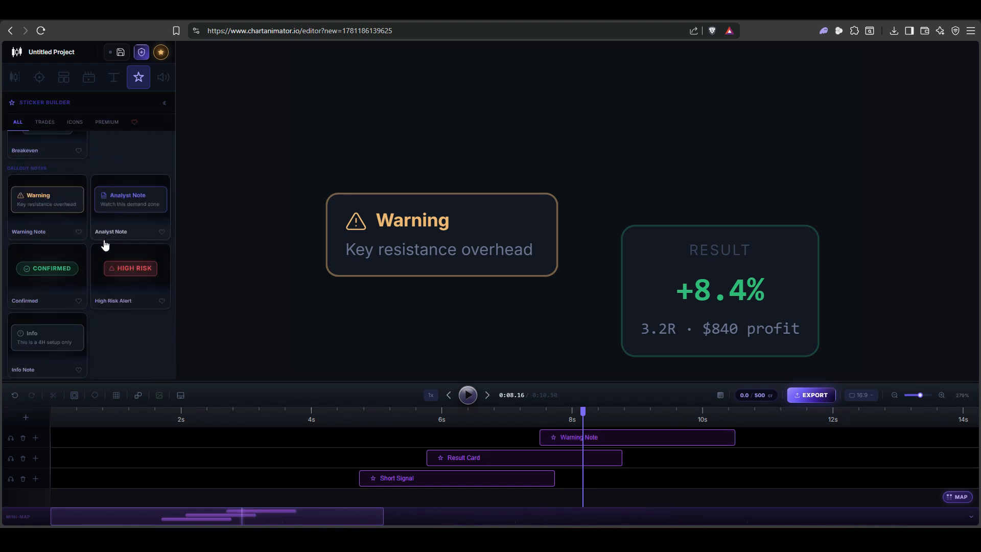
{"action": "scroll", "coordinate": [120, 301], "scroll_direction": "down", "scroll_amount": 1}
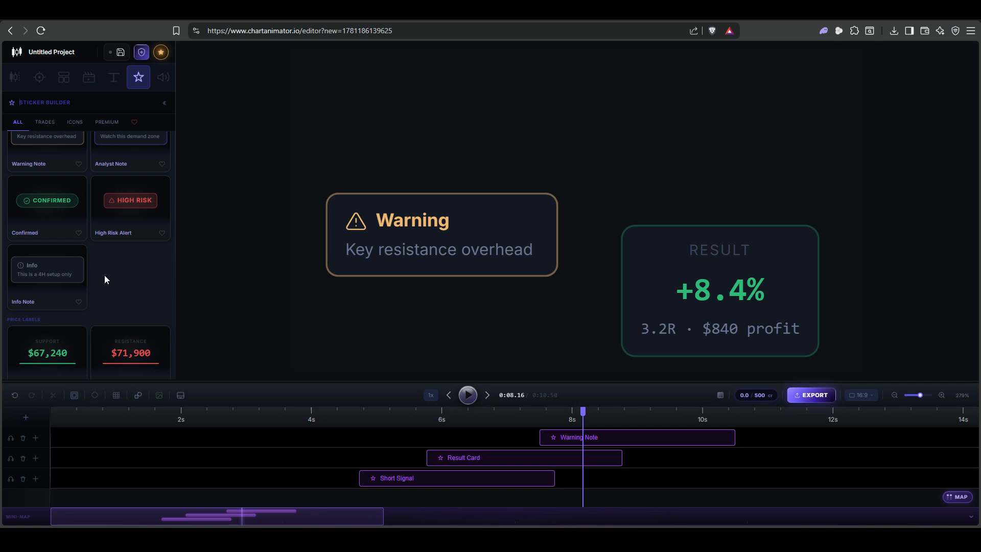
{"action": "scroll", "coordinate": [115, 275], "scroll_direction": "down", "scroll_amount": 1}
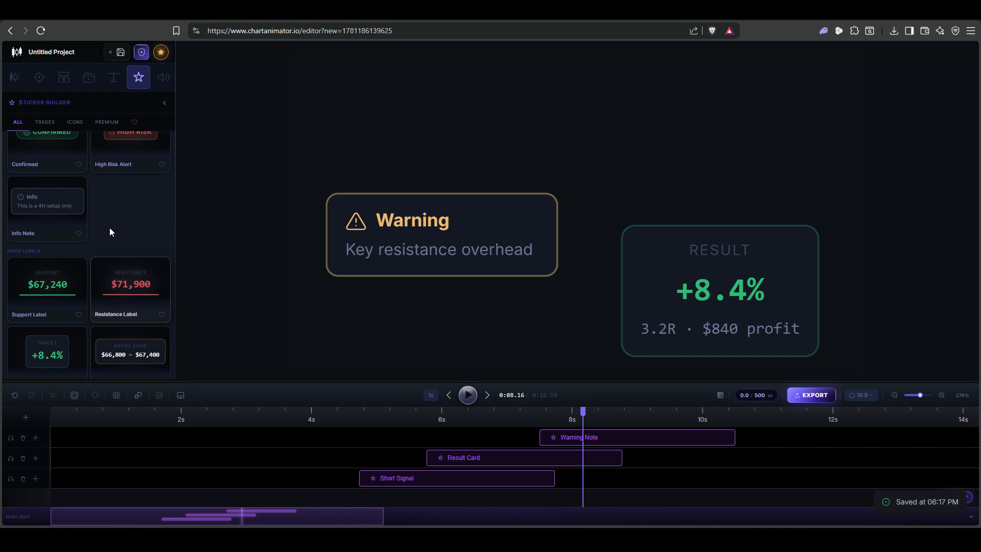
{"action": "scroll", "coordinate": [128, 226], "scroll_direction": "down", "scroll_amount": 1}
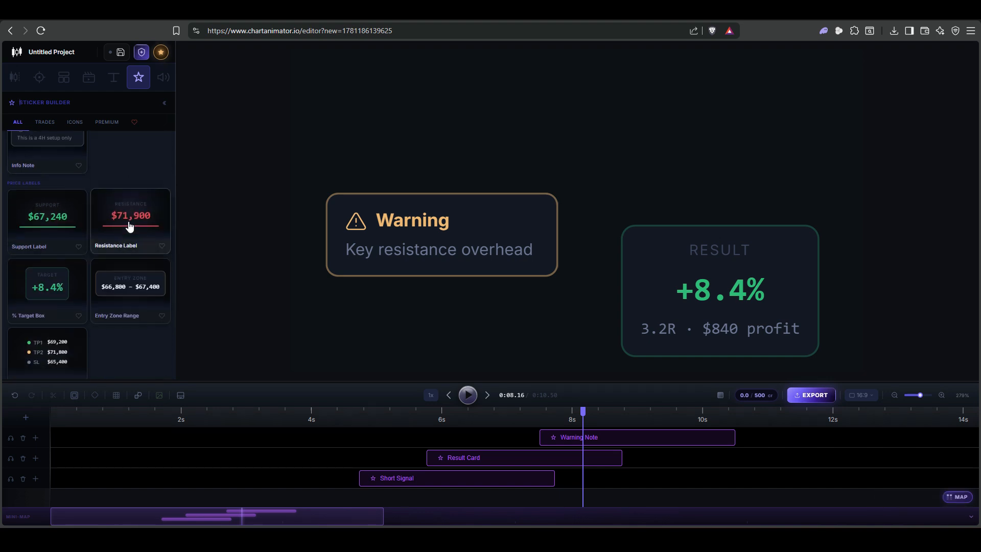
{"action": "scroll", "coordinate": [127, 219], "scroll_direction": "down", "scroll_amount": 10}
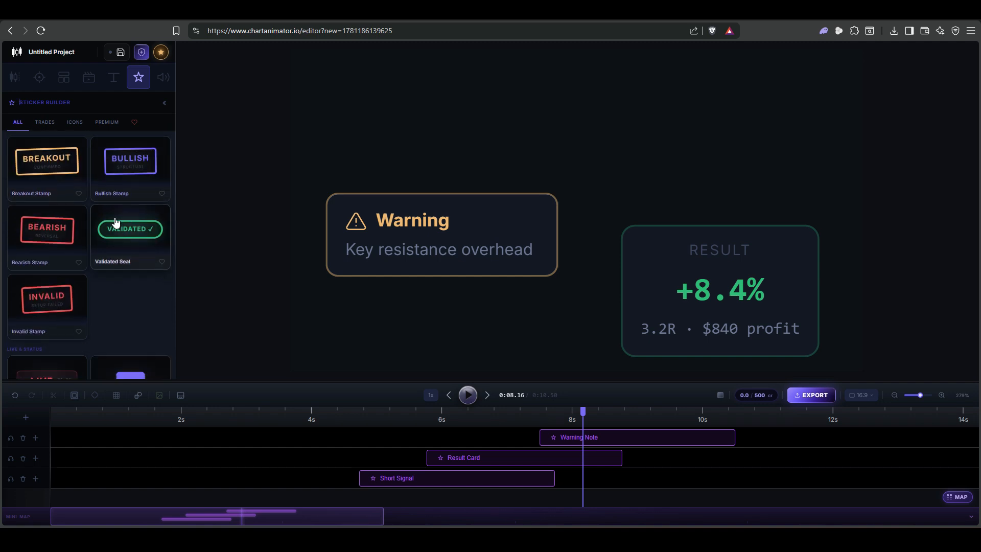
{"action": "scroll", "coordinate": [126, 217], "scroll_direction": "down", "scroll_amount": 8}
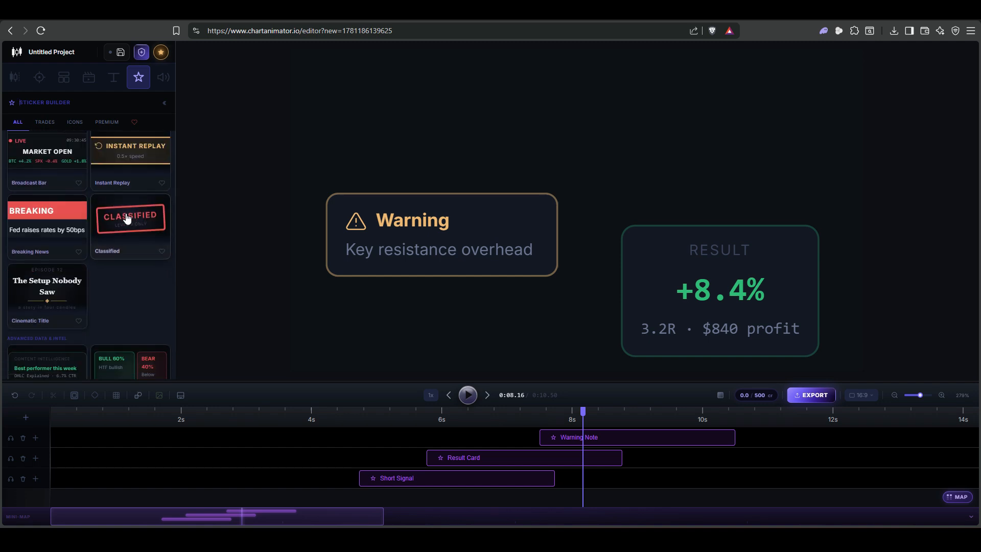
{"action": "scroll", "coordinate": [127, 248], "scroll_direction": "up", "scroll_amount": 8}
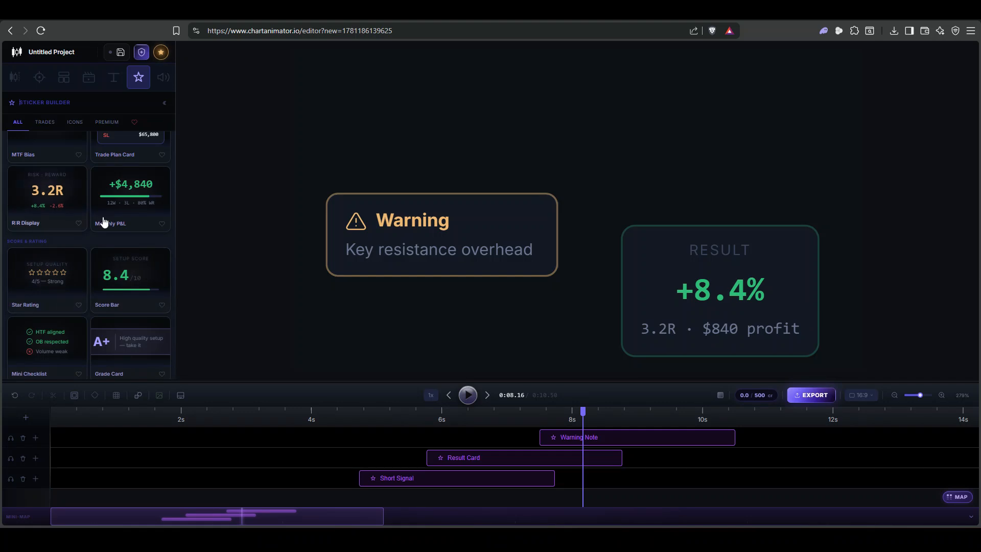
{"action": "scroll", "coordinate": [125, 250], "scroll_direction": "down", "scroll_amount": 4}
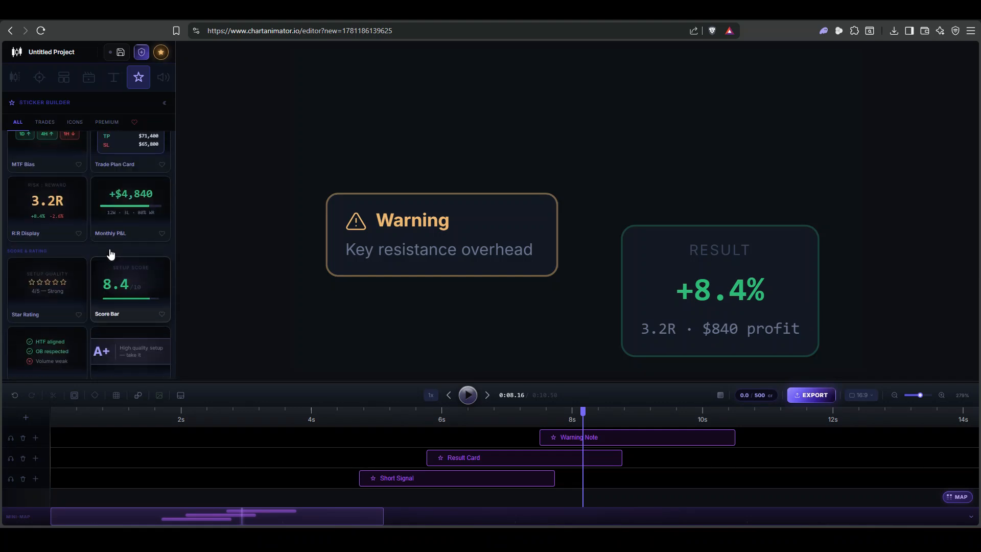
- Add the MTF Bias sticker with its default timeframe labels, preview its staggered reveal and move it above the Warning Note
{"action": "scroll", "coordinate": [109, 254], "scroll_direction": "up", "scroll_amount": 3}
{"action": "left_click", "coordinate": [64, 257]}
{"action": "left_click", "coordinate": [144, 363]}
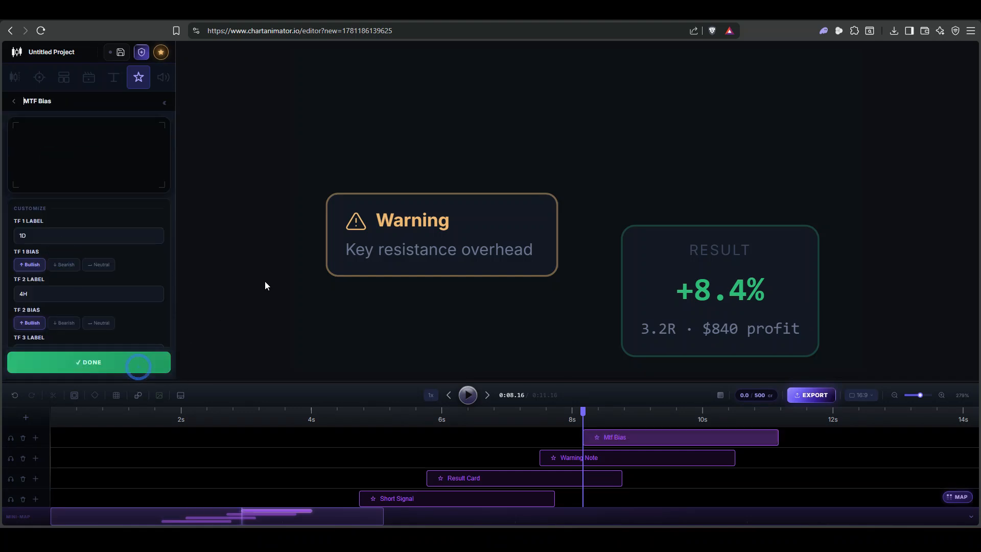
{"action": "left_click", "coordinate": [468, 395]}
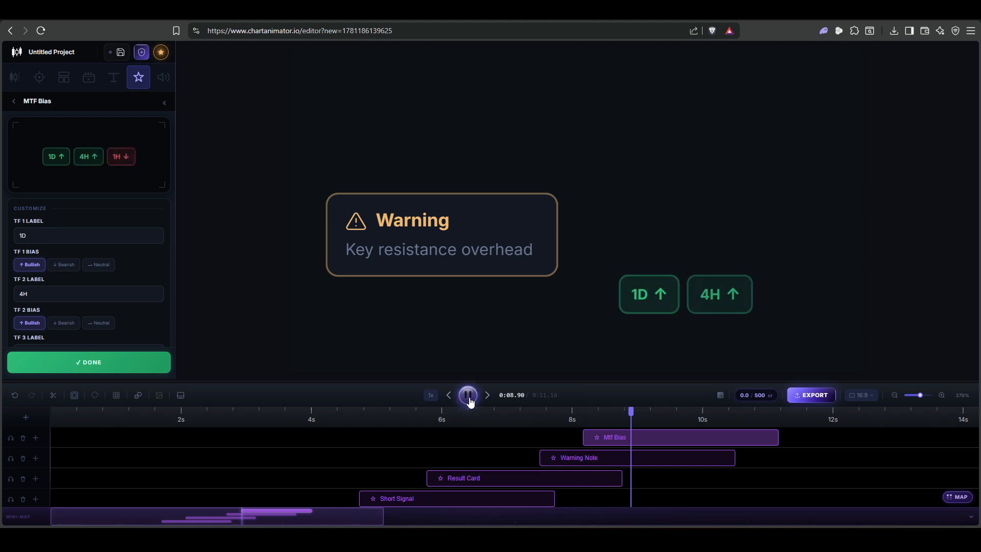
{"action": "left_click_drag", "start_coordinate": [683, 292], "coordinate": [432, 119]}
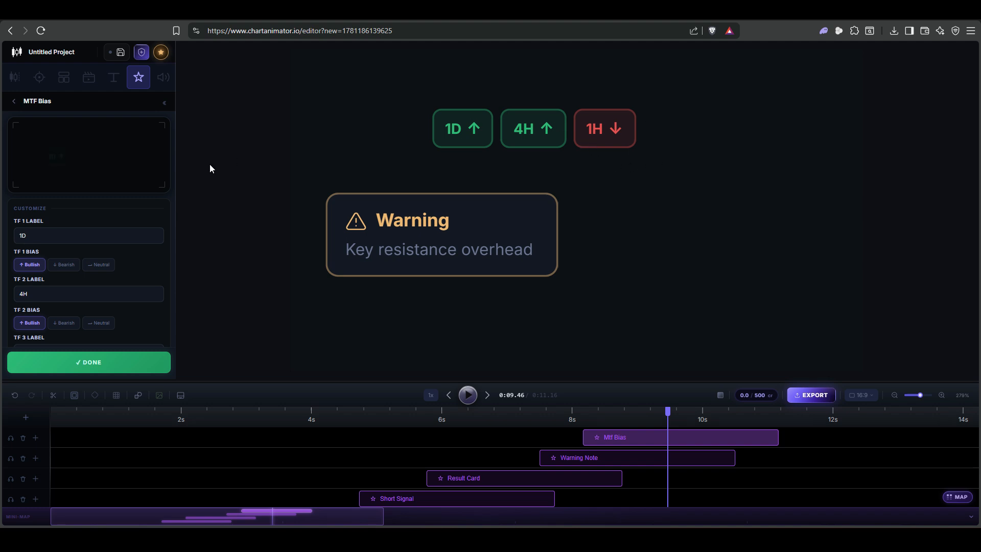
{"action": "scroll", "coordinate": [54, 299], "scroll_direction": "down", "scroll_amount": 3}
{"action": "scroll", "coordinate": [48, 283], "scroll_direction": "up", "scroll_amount": 2}
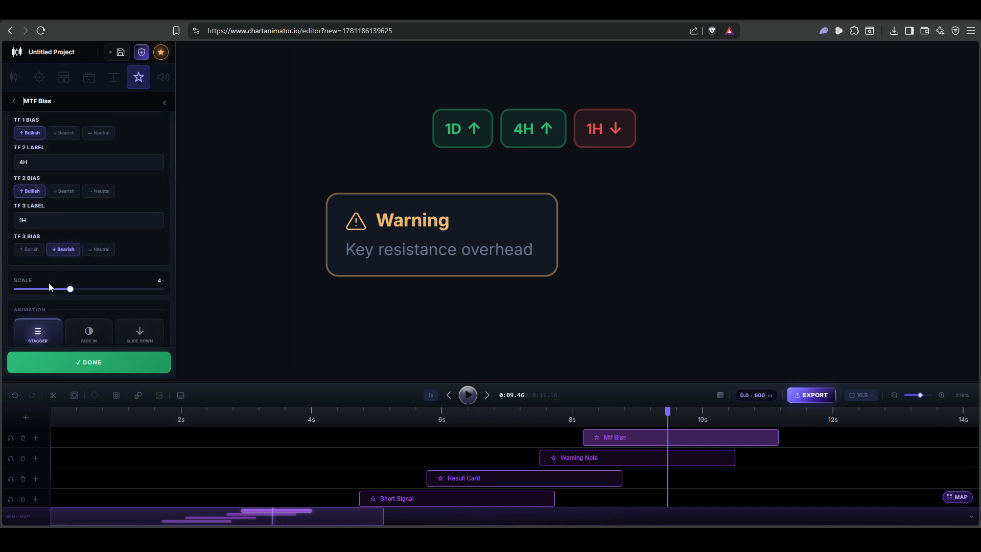
- Browse the sticker library through the price labels, stamps, live badges, chart patterns, trade journal, psychology and premium icons
{"action": "left_click", "coordinate": [12, 104]}
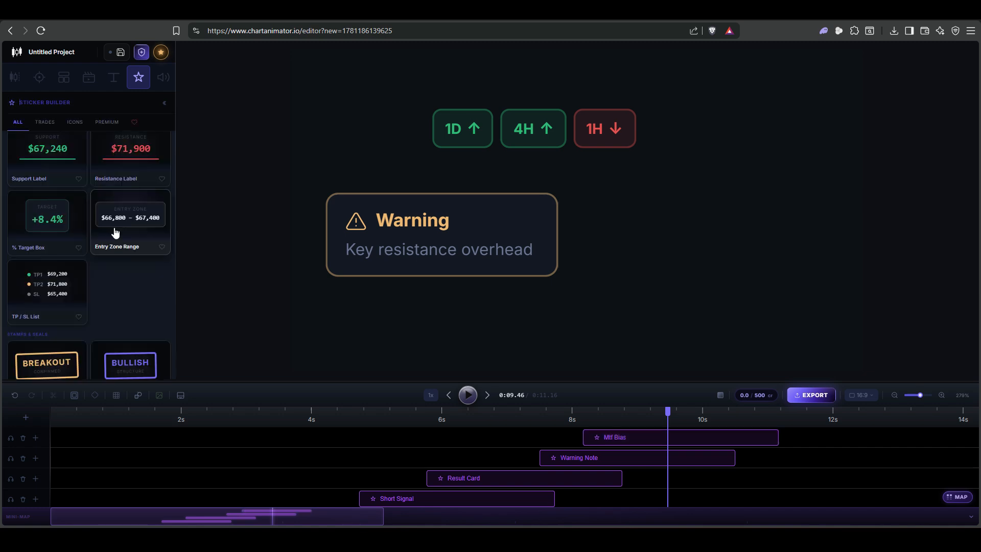
{"action": "scroll", "coordinate": [102, 235], "scroll_direction": "down", "scroll_amount": 8}
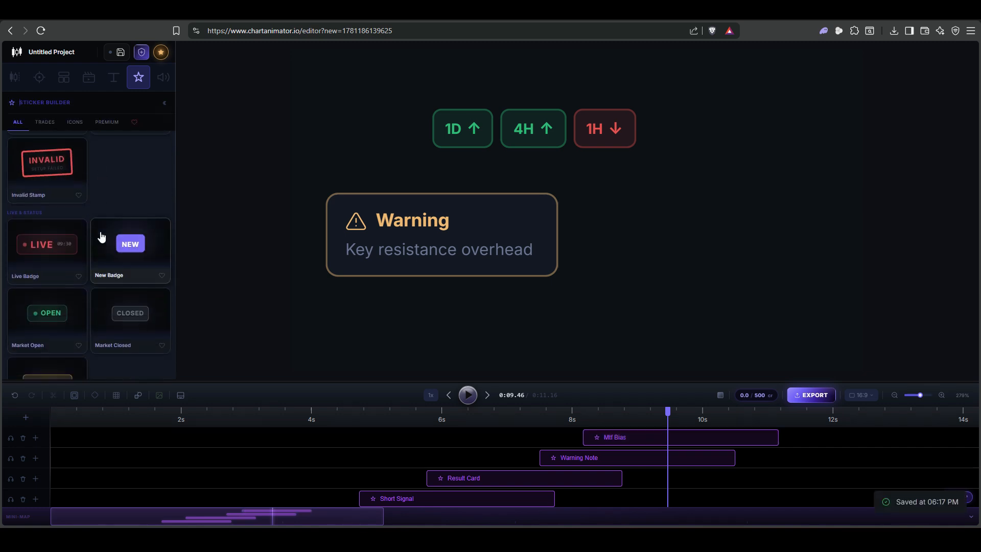
{"action": "scroll", "coordinate": [100, 236], "scroll_direction": "down", "scroll_amount": 10}
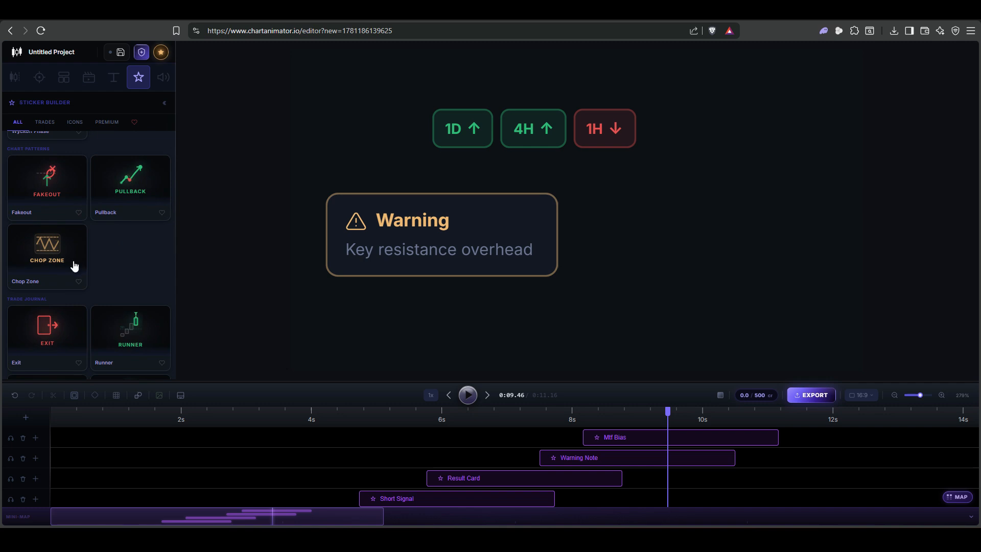
{"action": "scroll", "coordinate": [112, 237], "scroll_direction": "down", "scroll_amount": 3}
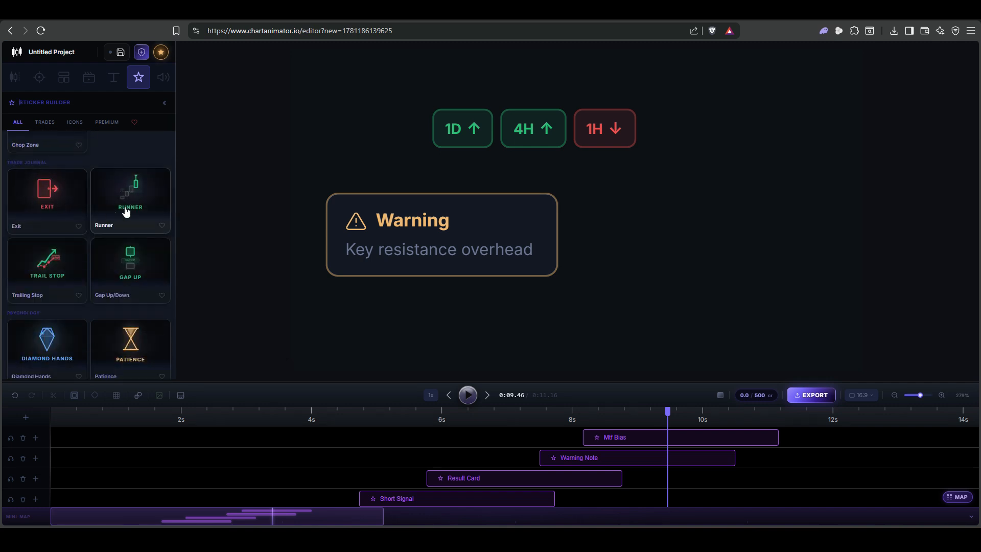
{"action": "scroll", "coordinate": [41, 225], "scroll_direction": "down", "scroll_amount": 3}
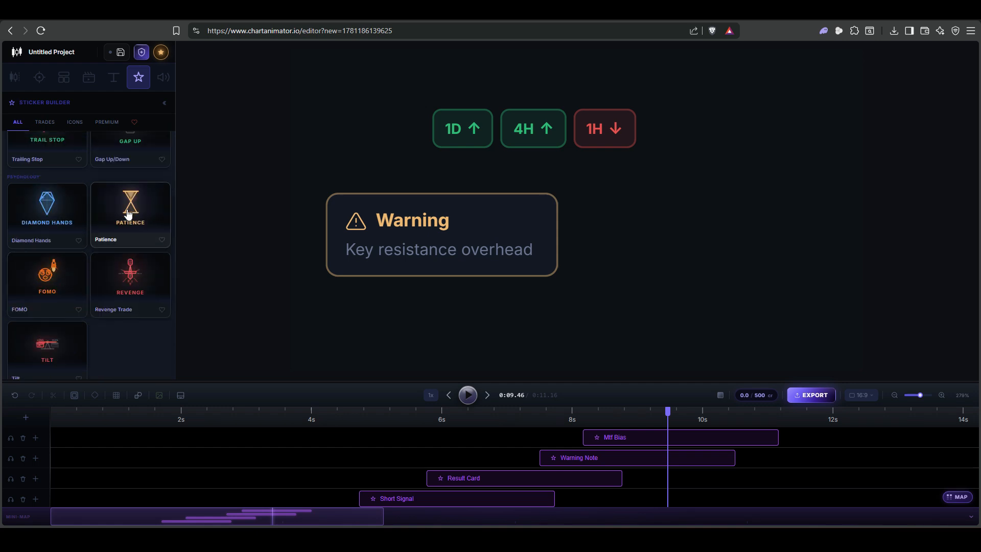
{"action": "scroll", "coordinate": [108, 276], "scroll_direction": "down", "scroll_amount": 5}
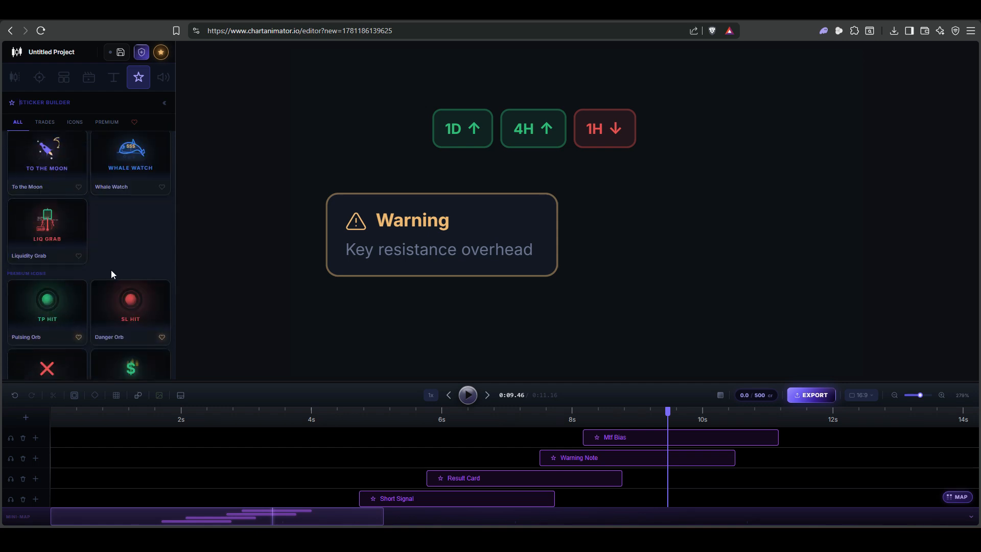
{"action": "scroll", "coordinate": [121, 246], "scroll_direction": "down", "scroll_amount": 4}
{"action": "scroll", "coordinate": [54, 241], "scroll_direction": "up", "scroll_amount": 3}
- Add the green Pulsing Orb sticker labelled TP HIT from the premium icons and play its glow pulse animation
{"action": "left_click", "coordinate": [55, 241]}
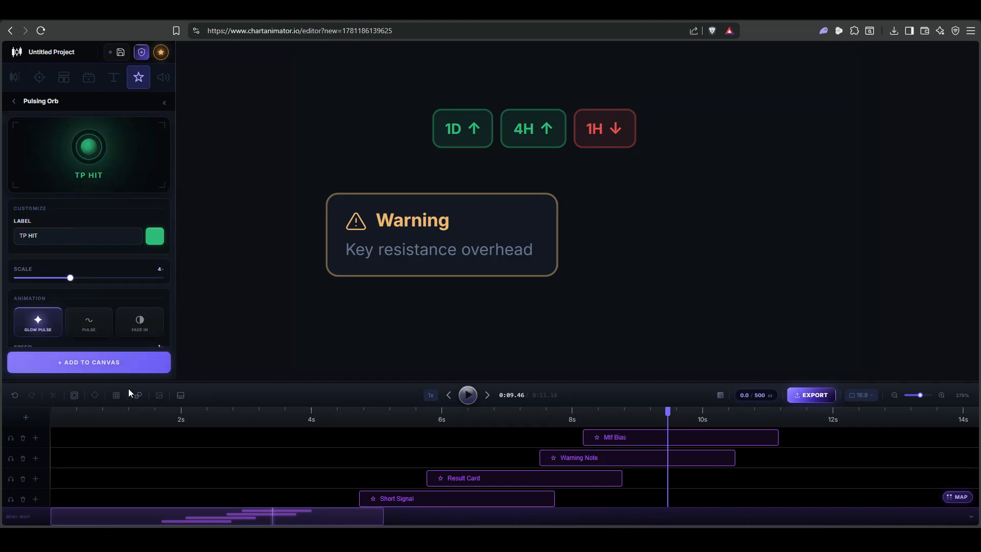
{"action": "left_click", "coordinate": [114, 364]}
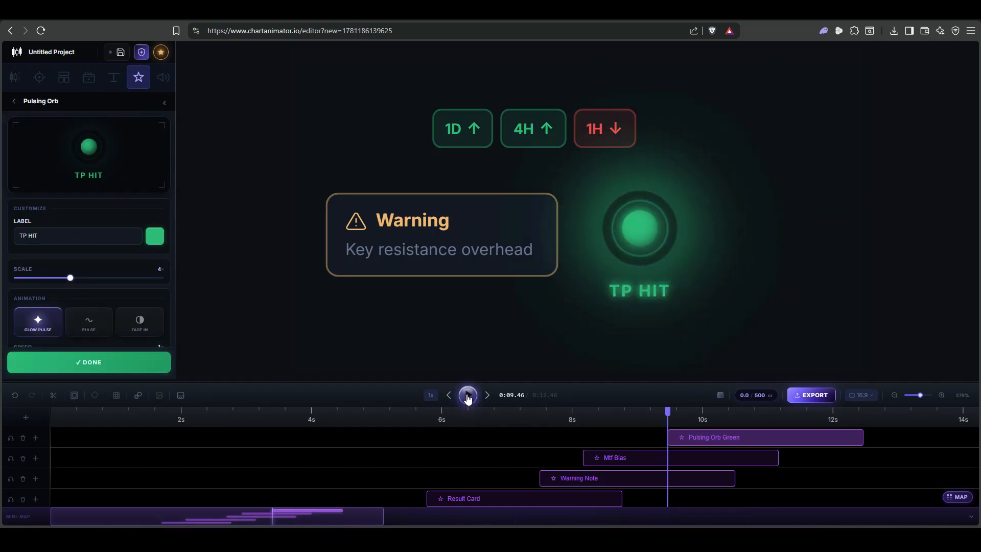
{"action": "left_click", "coordinate": [467, 395]}
{"action": "left_click", "coordinate": [467, 397]}
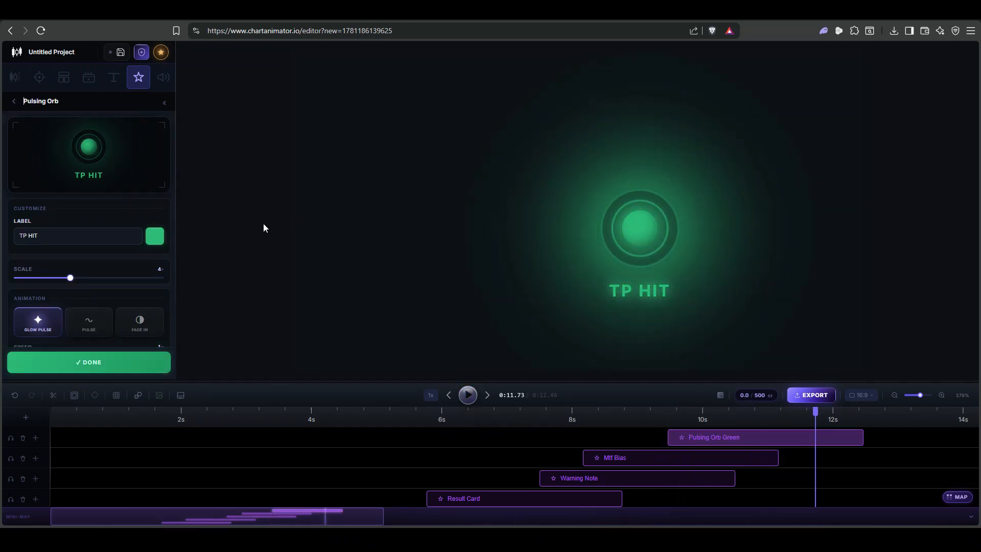
- Add the Danger Orb sticker labelled SL HIT from the favourites, move it beside the green orb in the canvas's left half and play it
{"action": "left_click", "coordinate": [11, 100]}
{"action": "left_click", "coordinate": [134, 124]}
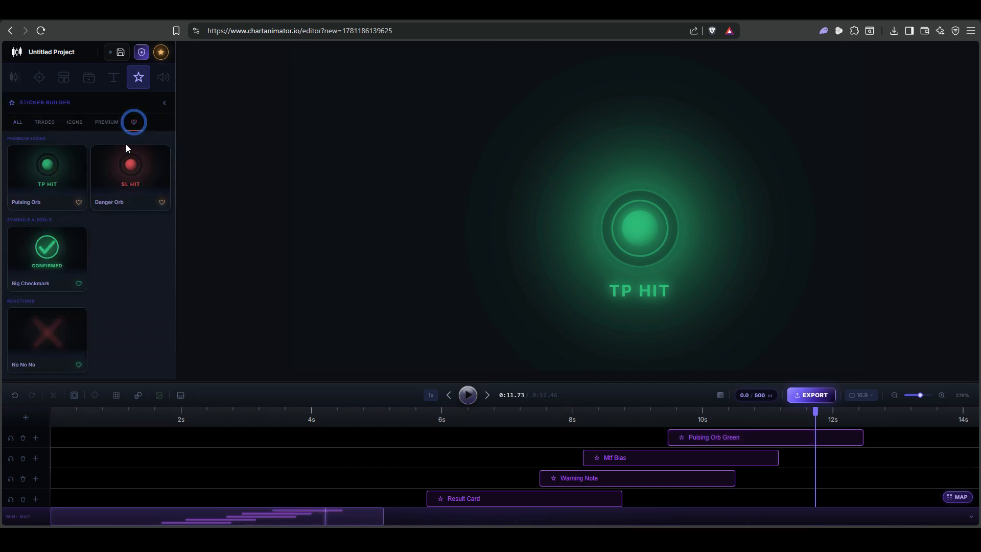
{"action": "left_click", "coordinate": [124, 181]}
{"action": "left_click", "coordinate": [105, 363]}
{"action": "left_click_drag", "start_coordinate": [740, 260], "coordinate": [442, 195]}
{"action": "left_click", "coordinate": [468, 396]}
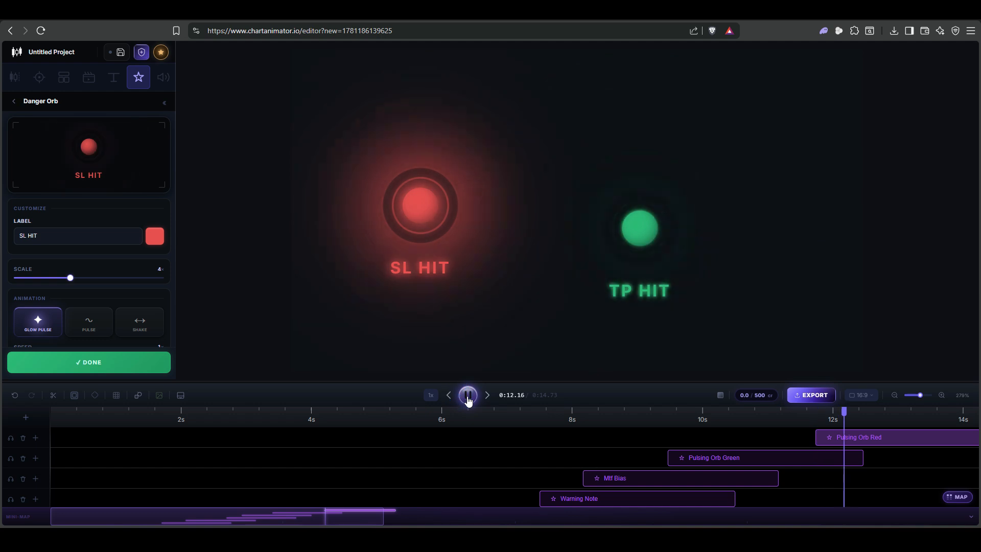
- Add the No No No sticker from the reactions, shift it up and left within the canvas's right half and play its glow pulse
{"action": "left_click", "coordinate": [89, 362]}
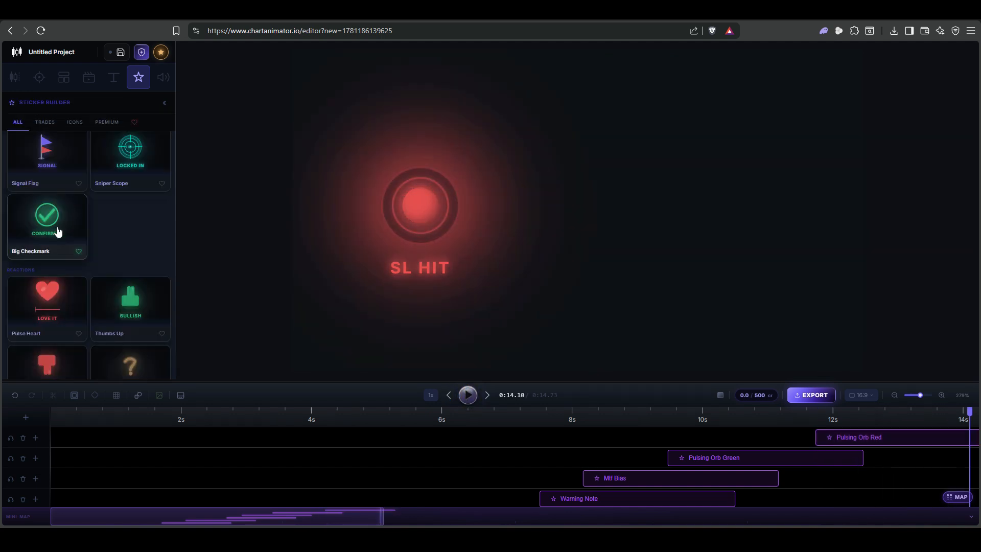
{"action": "scroll", "coordinate": [145, 230], "scroll_direction": "down", "scroll_amount": 4}
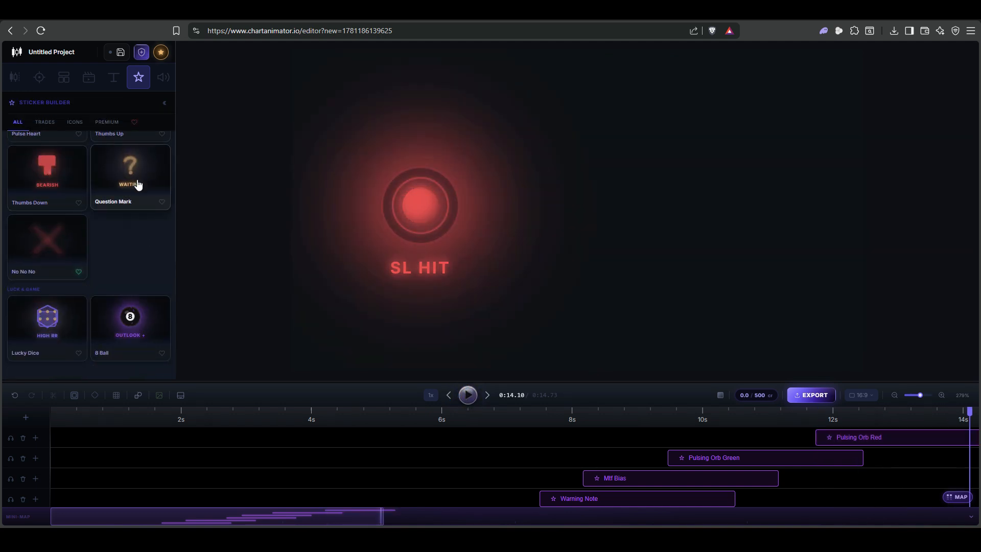
{"action": "left_click", "coordinate": [38, 248]}
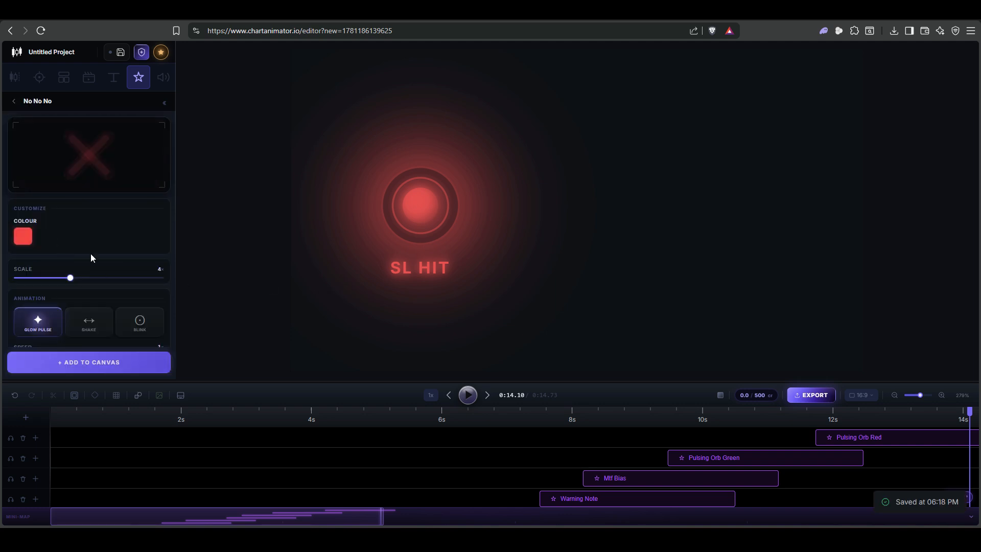
{"action": "left_click", "coordinate": [103, 373]}
{"action": "left_click_drag", "start_coordinate": [745, 288], "coordinate": [667, 220]}
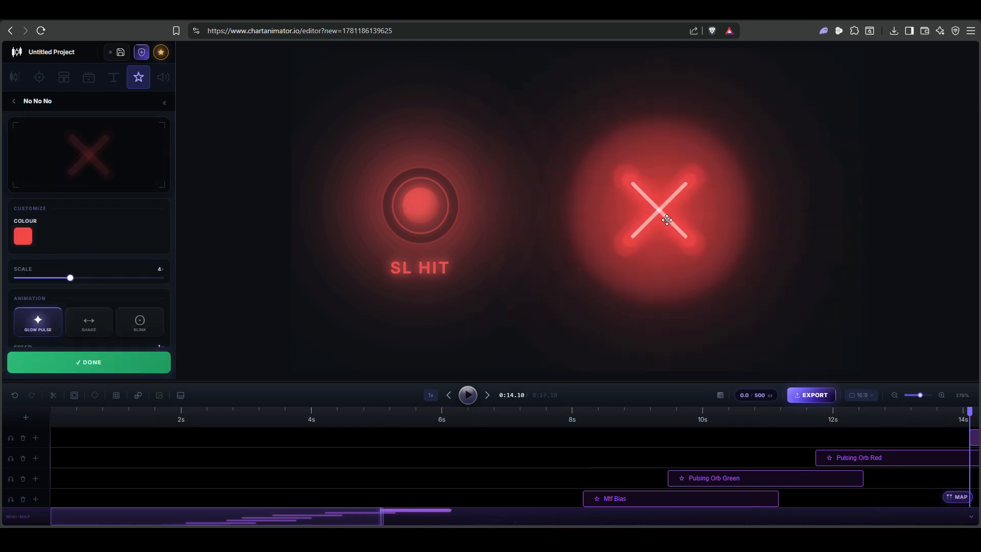
{"action": "left_click", "coordinate": [468, 396]}
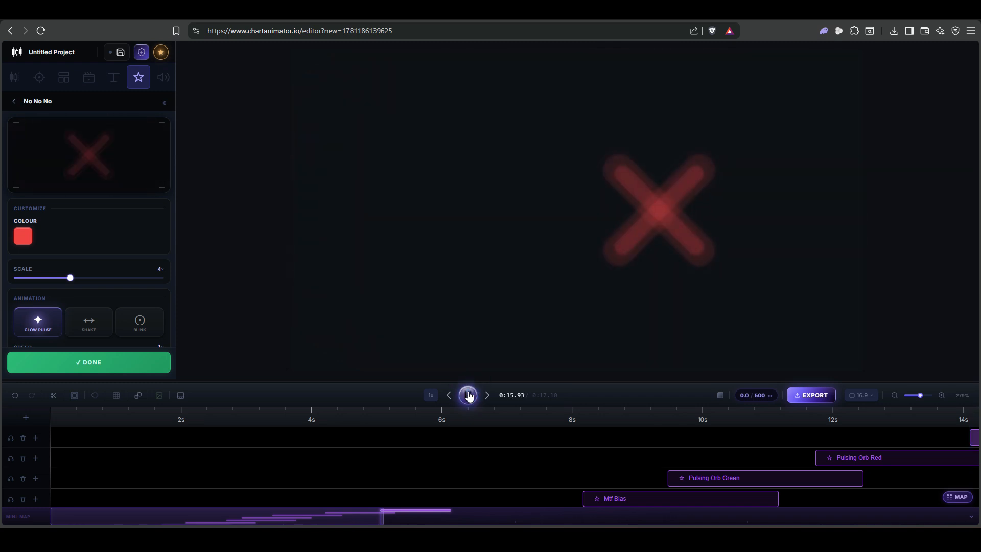